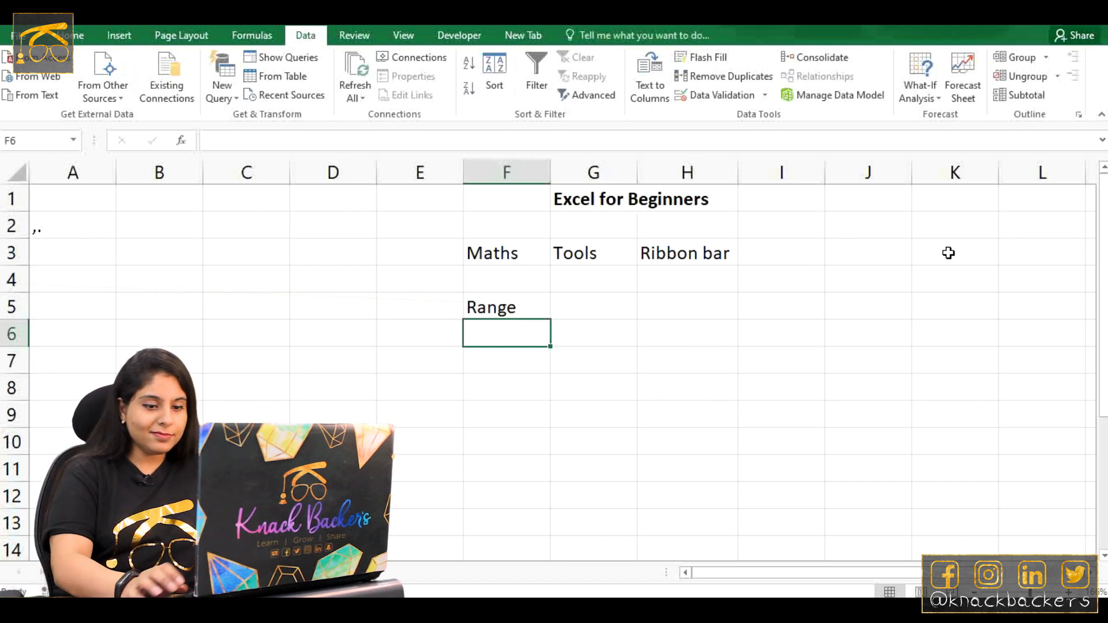
Clear the Range label from cell F5 and enter 100 in cell F6
key("Up")
key("Delete")
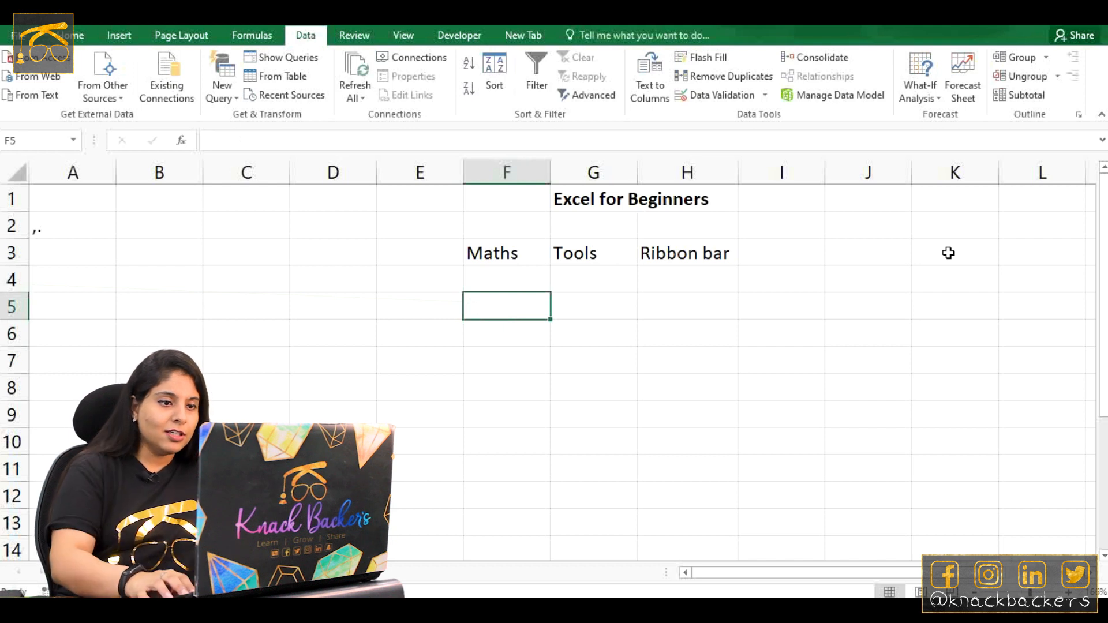
key("Down")
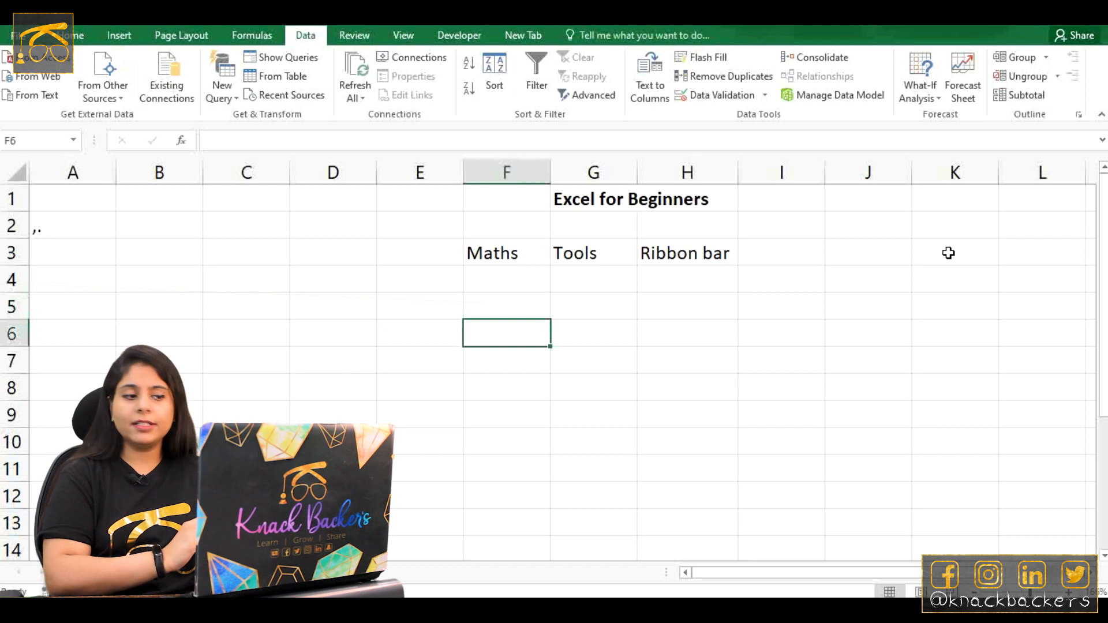
type("100")
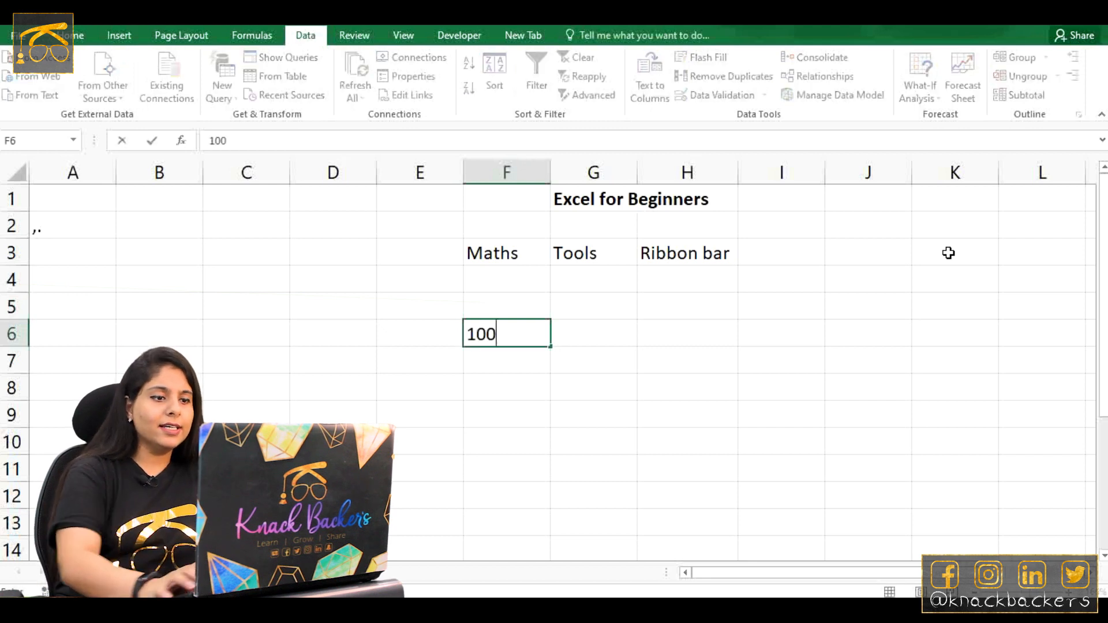
key("Return")
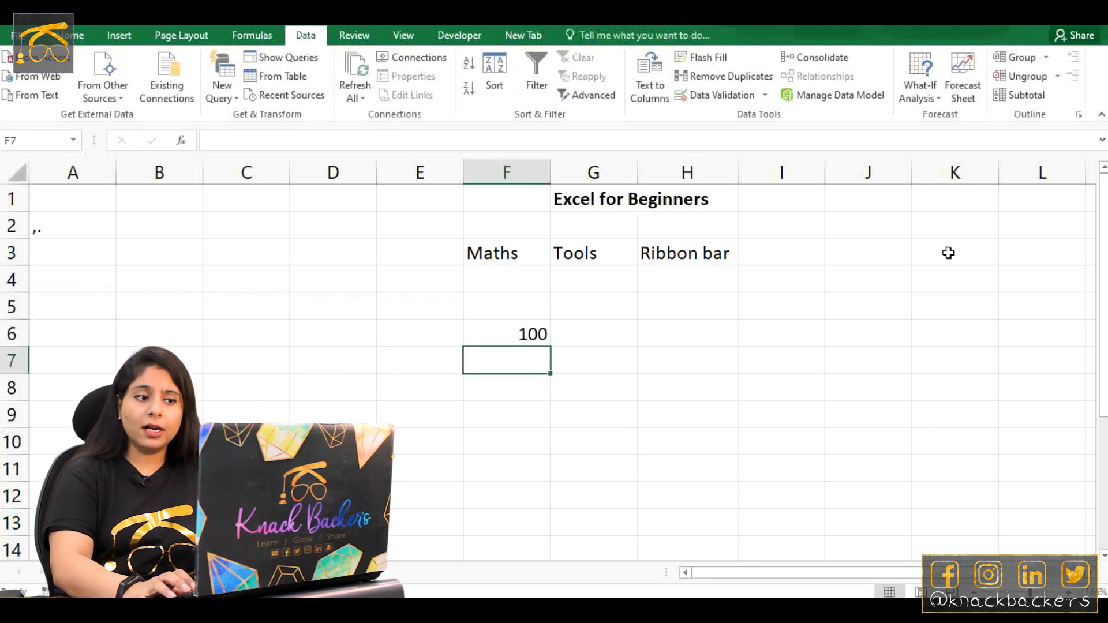
Enter the formula =F6+100 in cell F7
type("=F6")
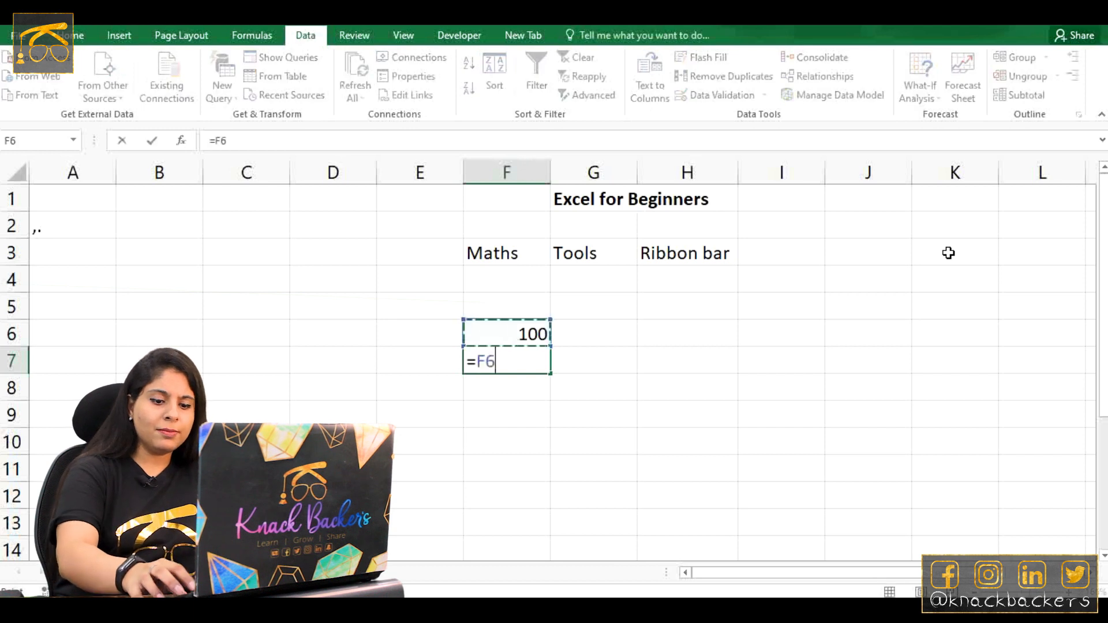
type("+100")
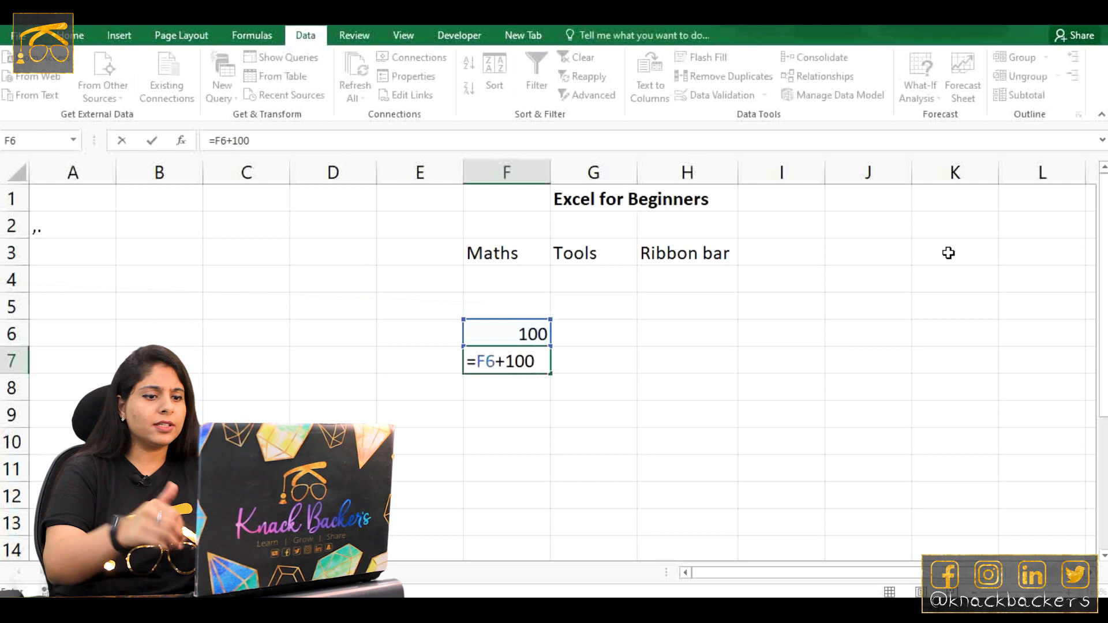
key("Return")
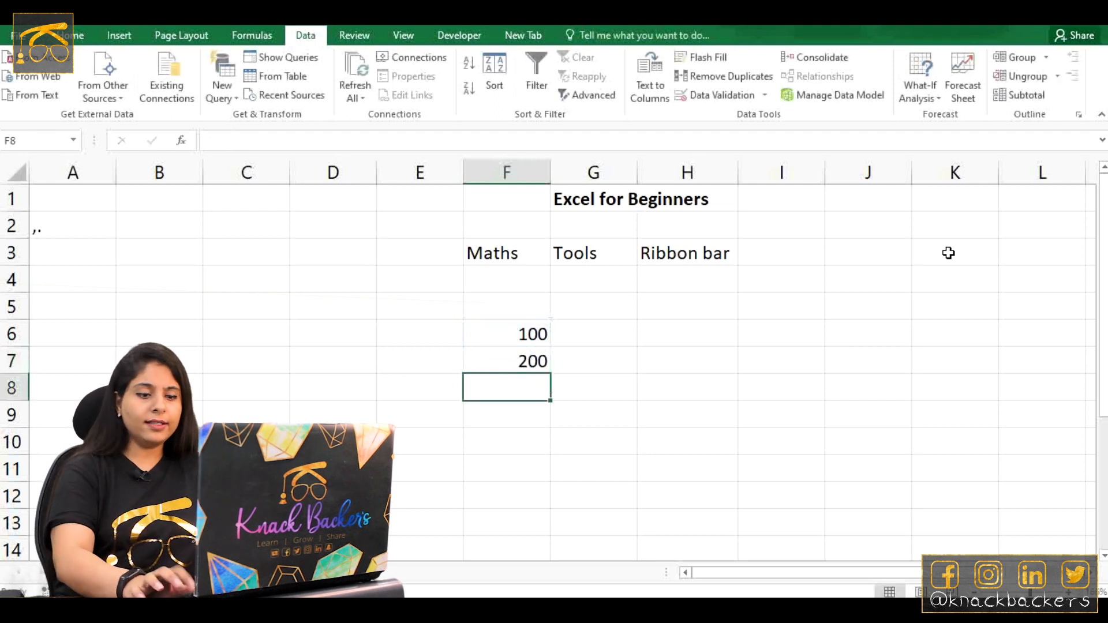
Fill the addition formula in F7 down through cell F10
key("Up")
key("shift+Down")
key("shift+Down")
key("shift+Down")
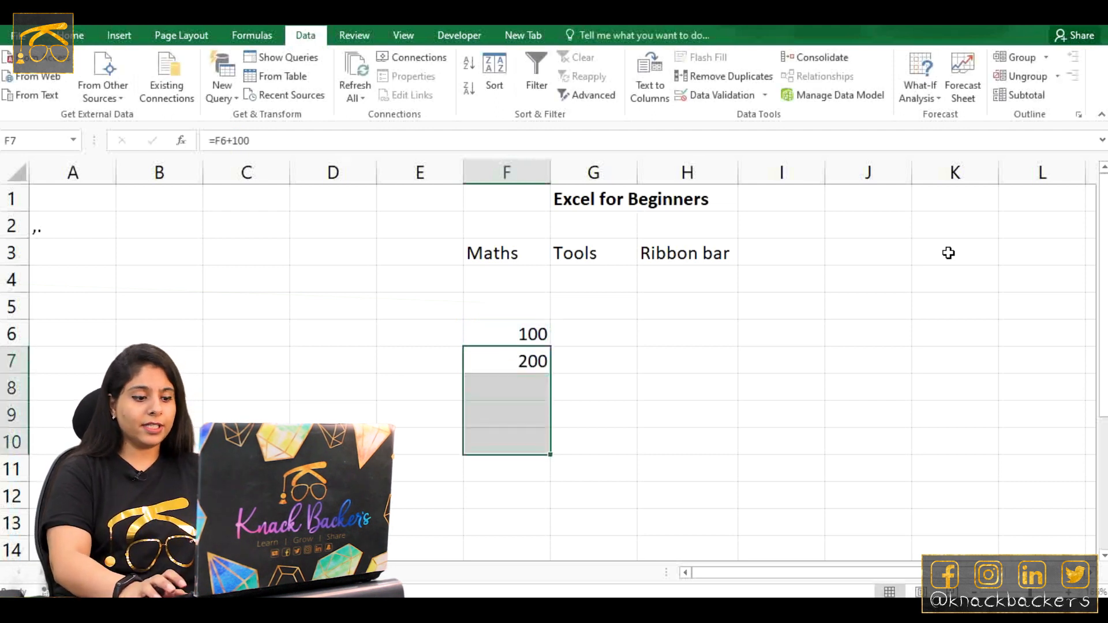
key("ctrl+d")
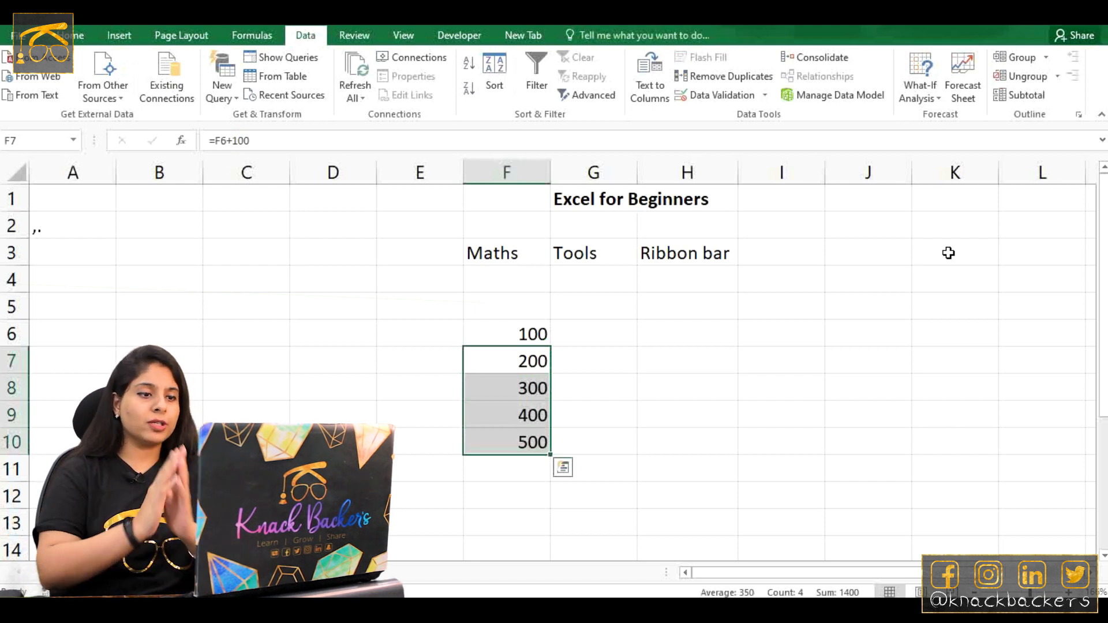
Enter the formula =F7-F6 in cell G7 to subtract the first number from the second
key("Up")
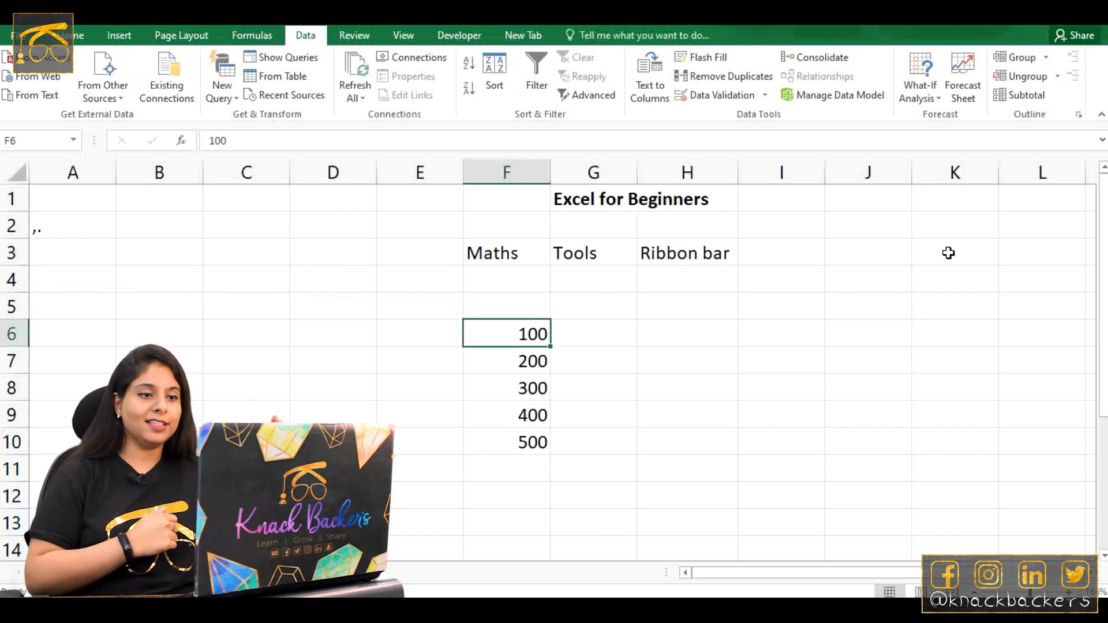
key("Right")
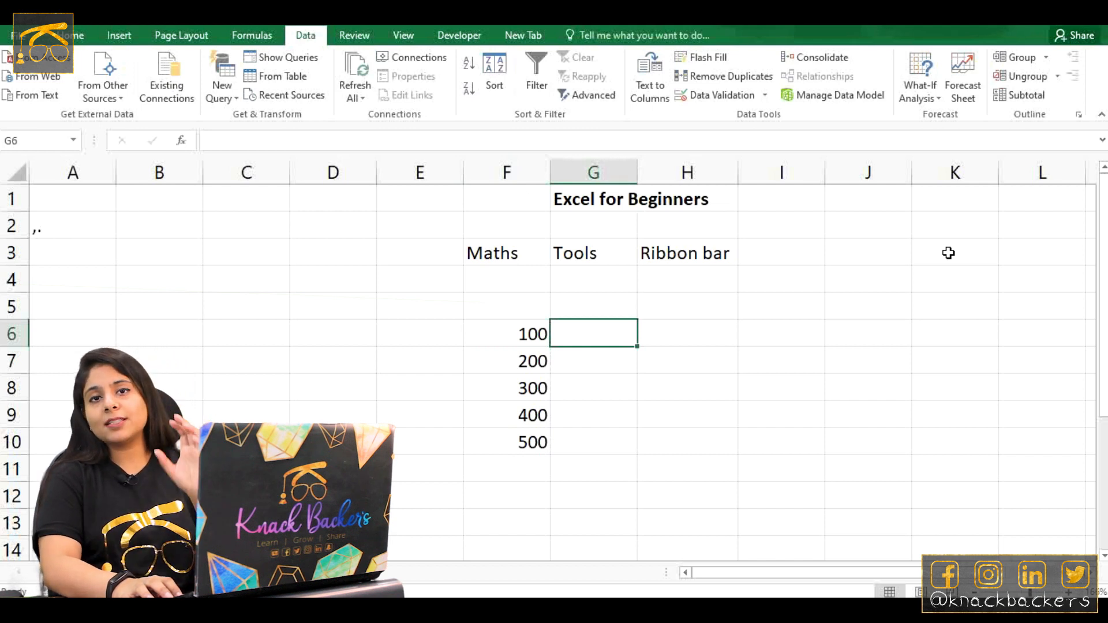
key("Down")
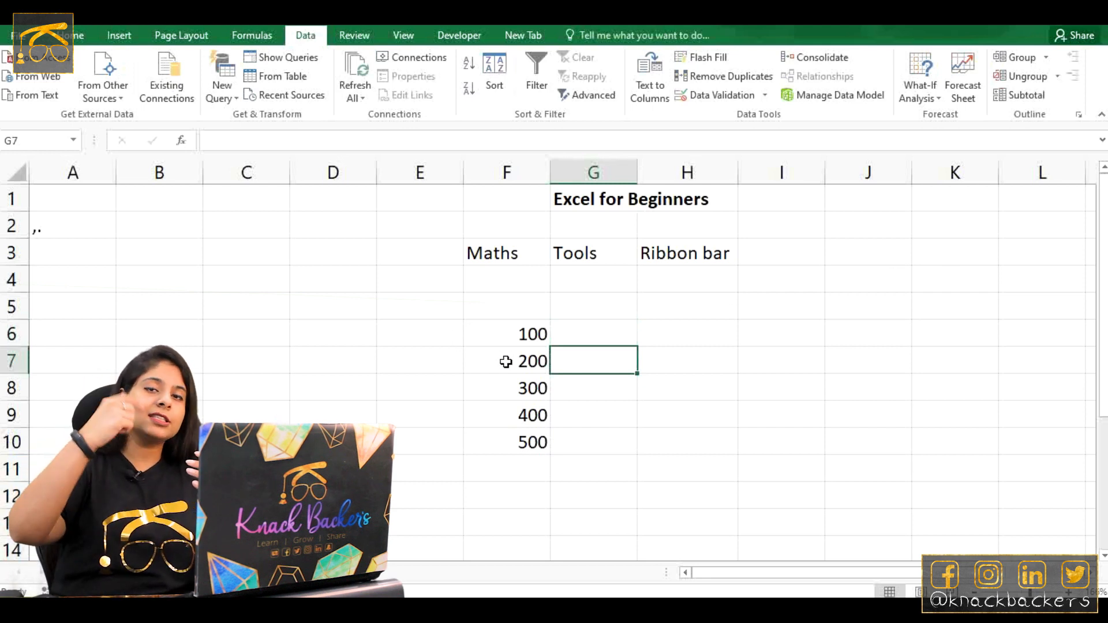
type("=")
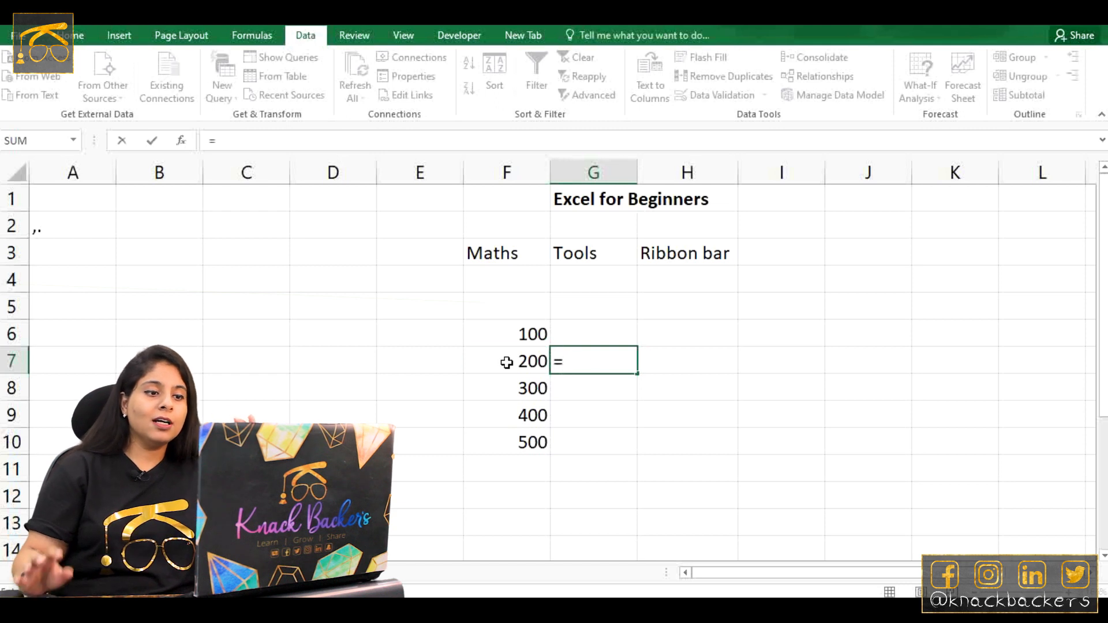
left_click(506, 361)
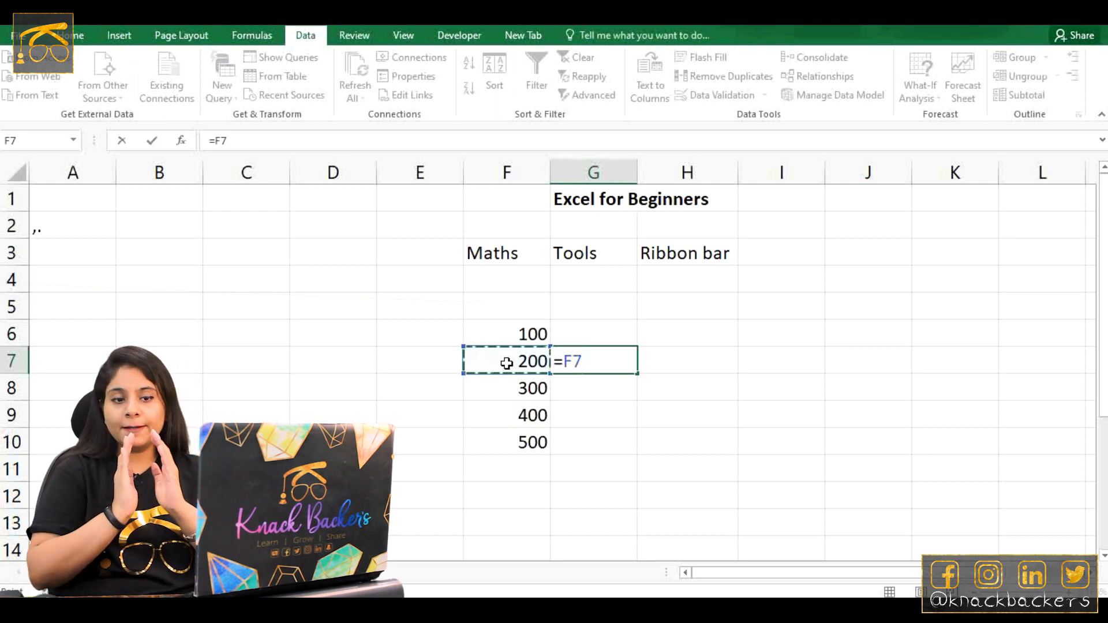
type("-")
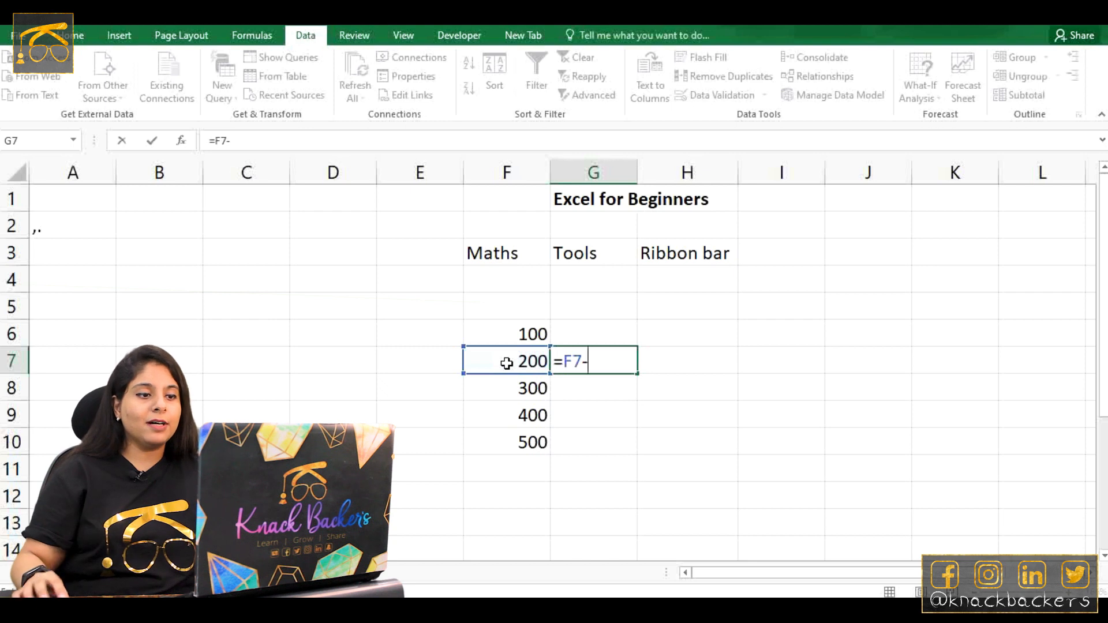
left_click(518, 335)
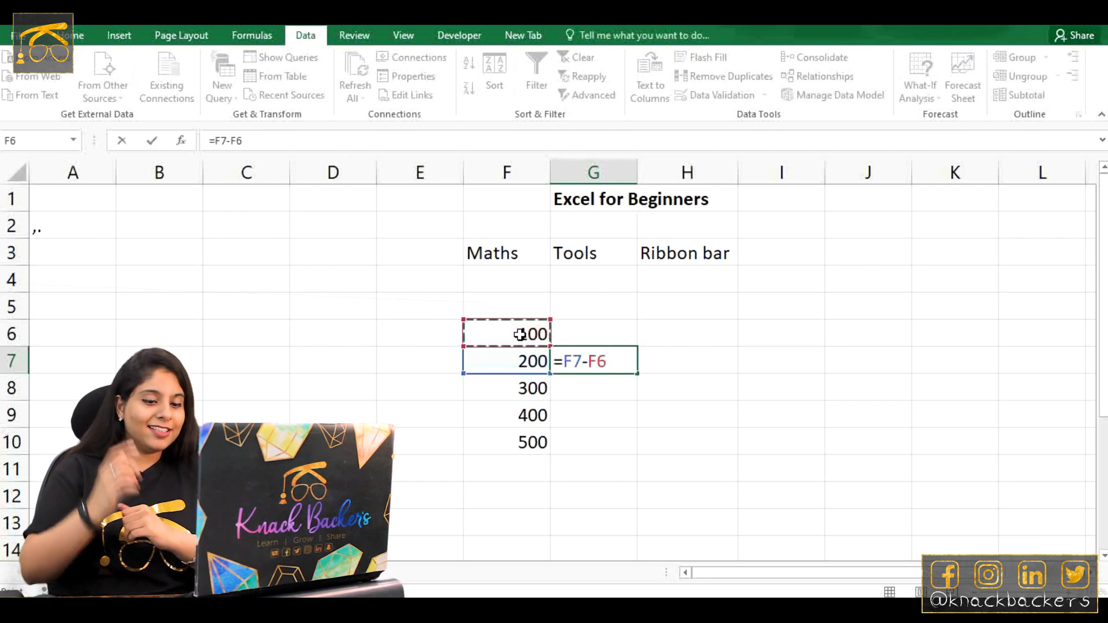
key("Return")
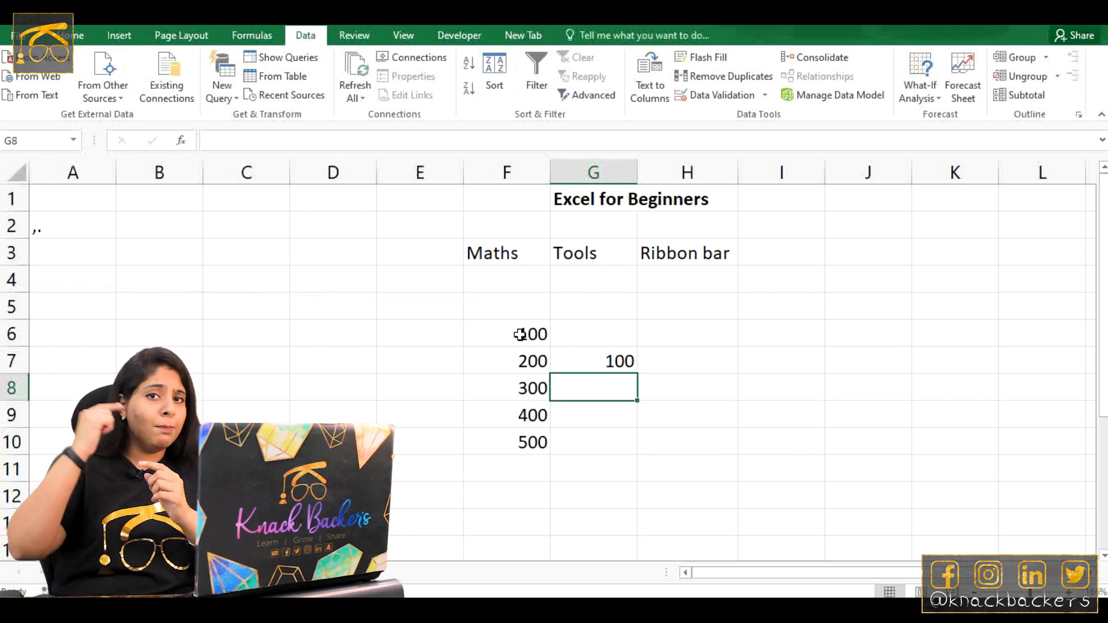
Fill the subtraction formula in G7 down through cell G10
key("Up")
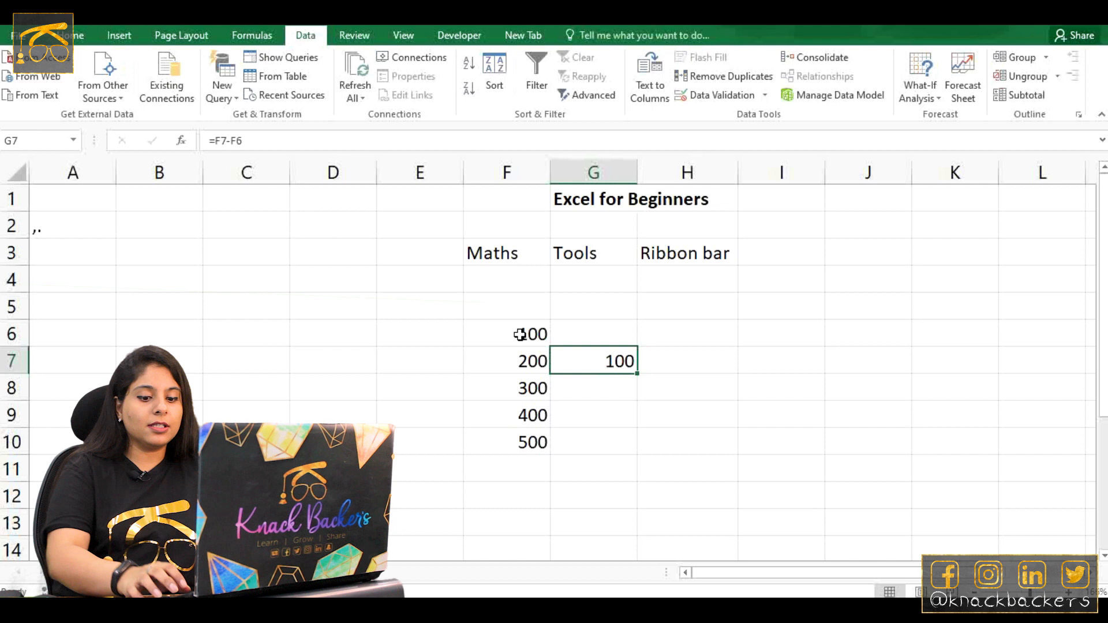
key("shift+Down")
key("shift+Down")
key("shift+Down")
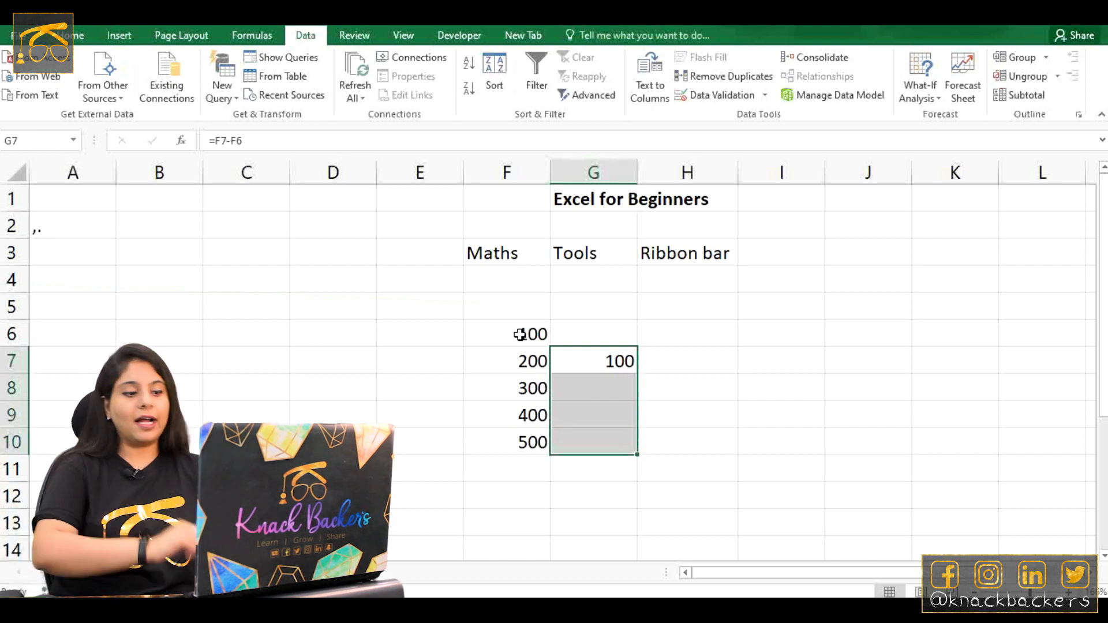
key("ctrl+d")
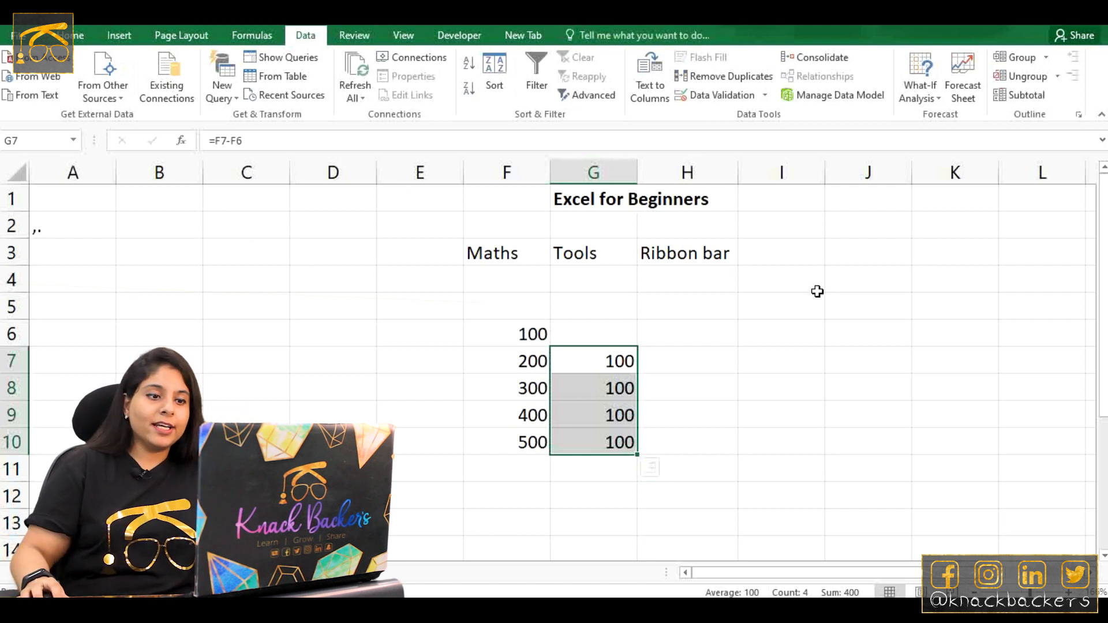
Examine the cell references used by the subtraction formulas in G7 to G10
double_click(616, 362)
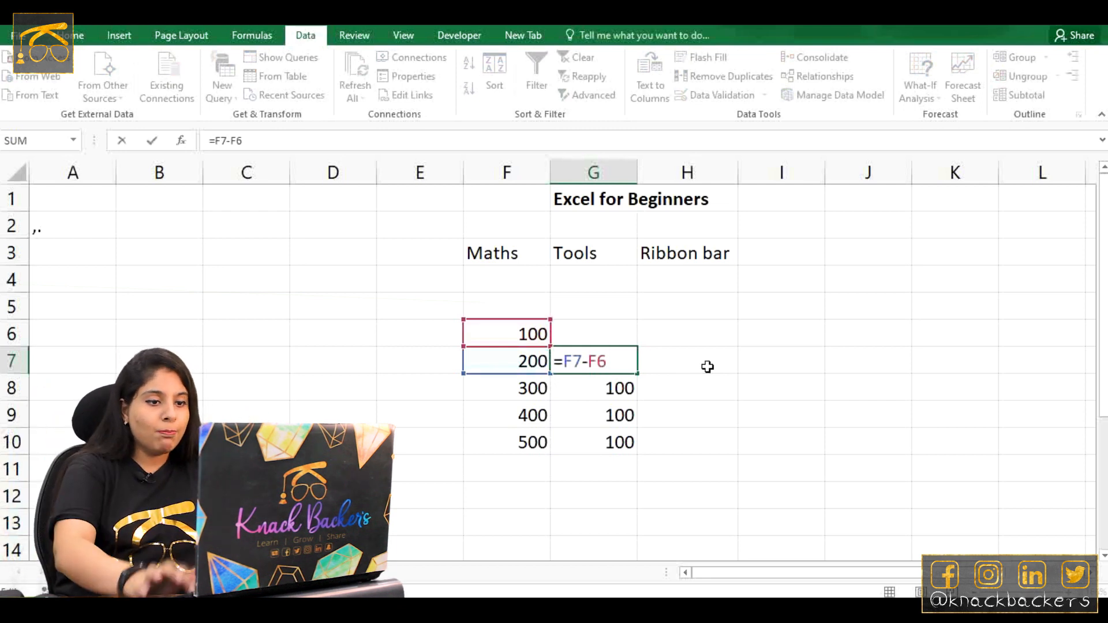
key("Return")
key("F2")
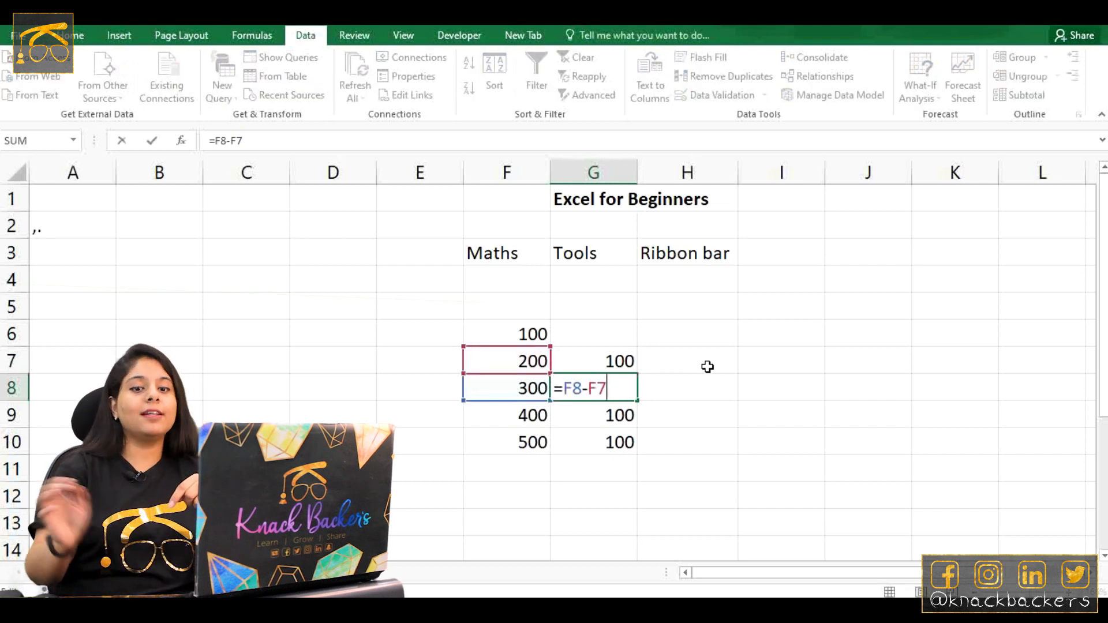
key("Return")
key("F2")
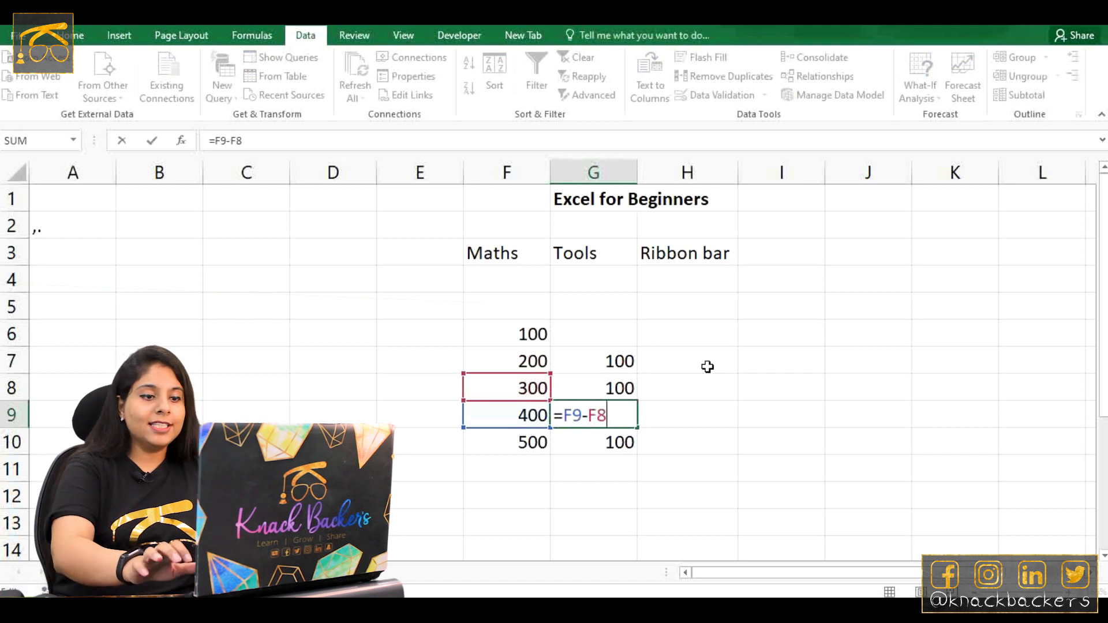
key("Return")
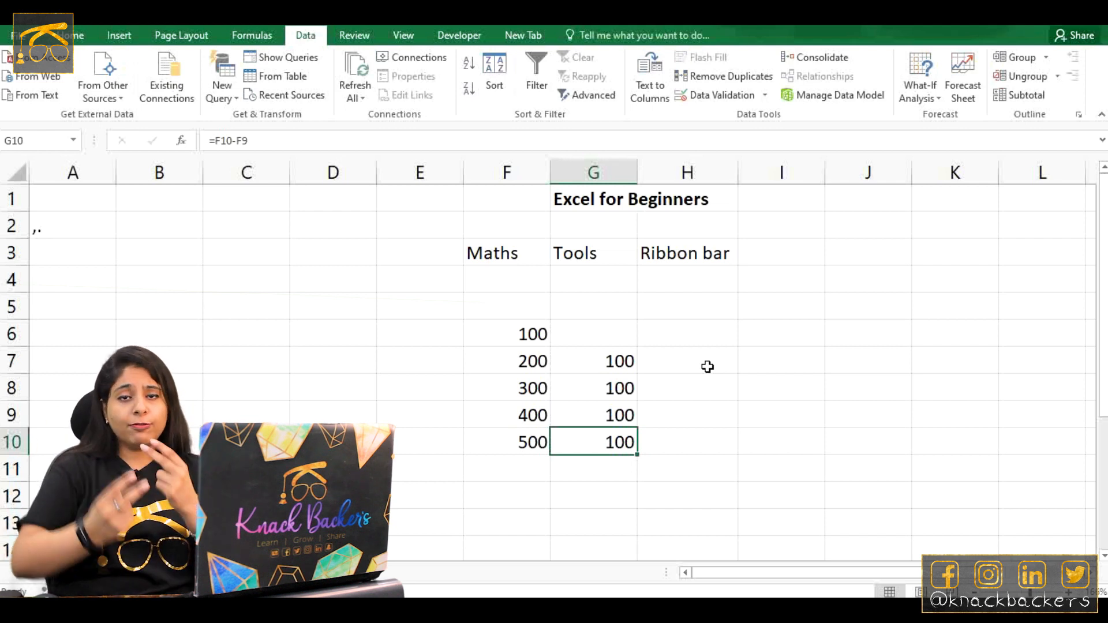
left_click_drag(622, 360, 621, 438)
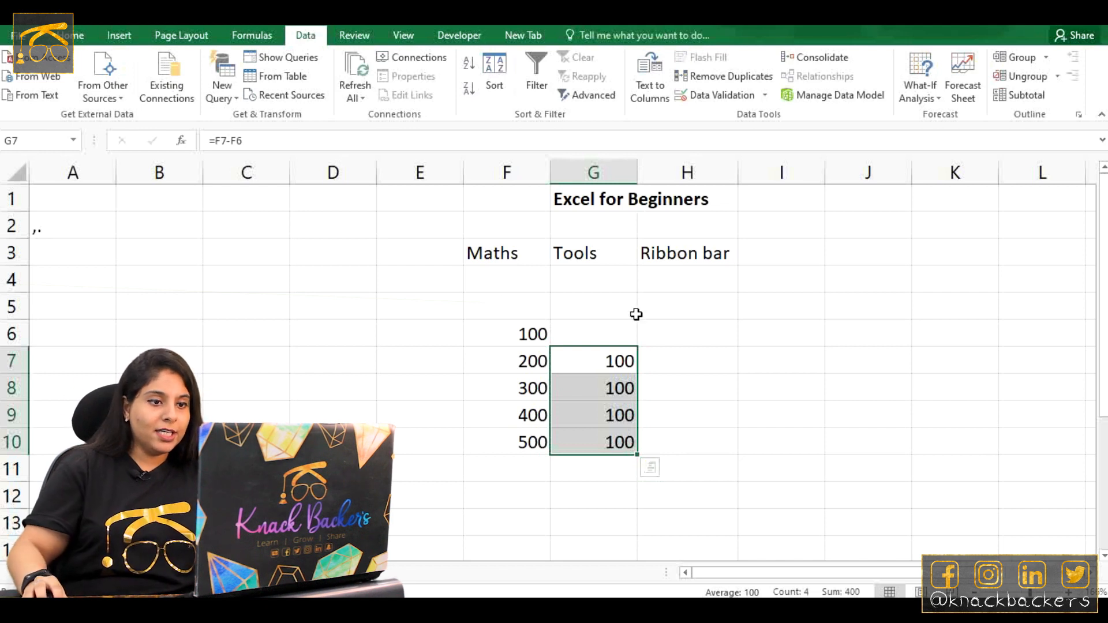
Enter the headings Minus in cell G6 and Multiply in cell H6
left_click(630, 332)
type("Minus")
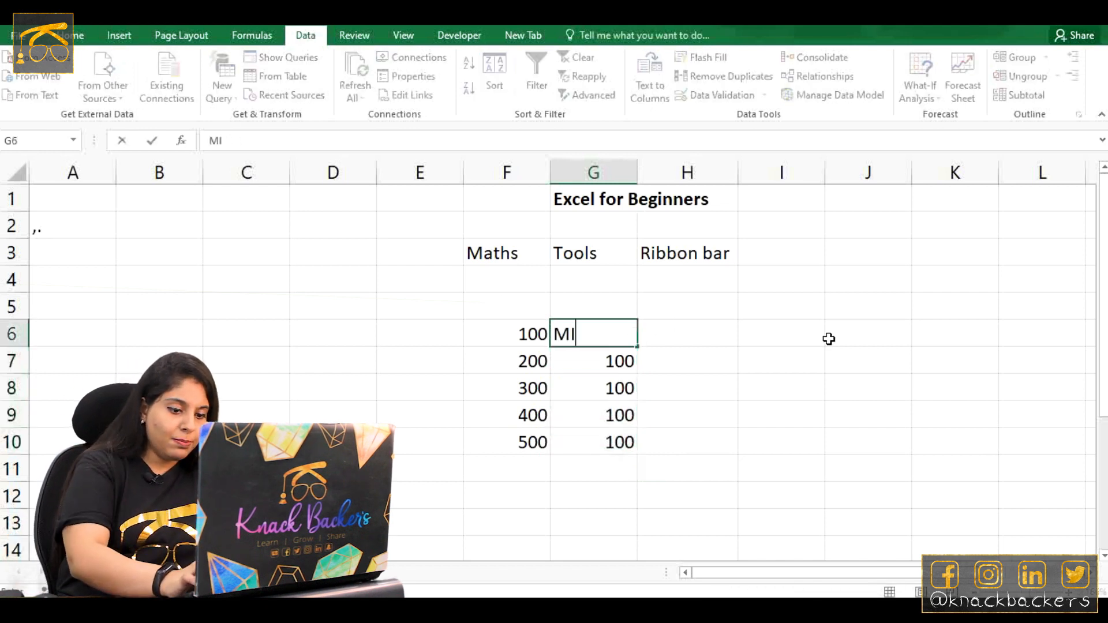
key("Return")
key("Up")
key("Right")
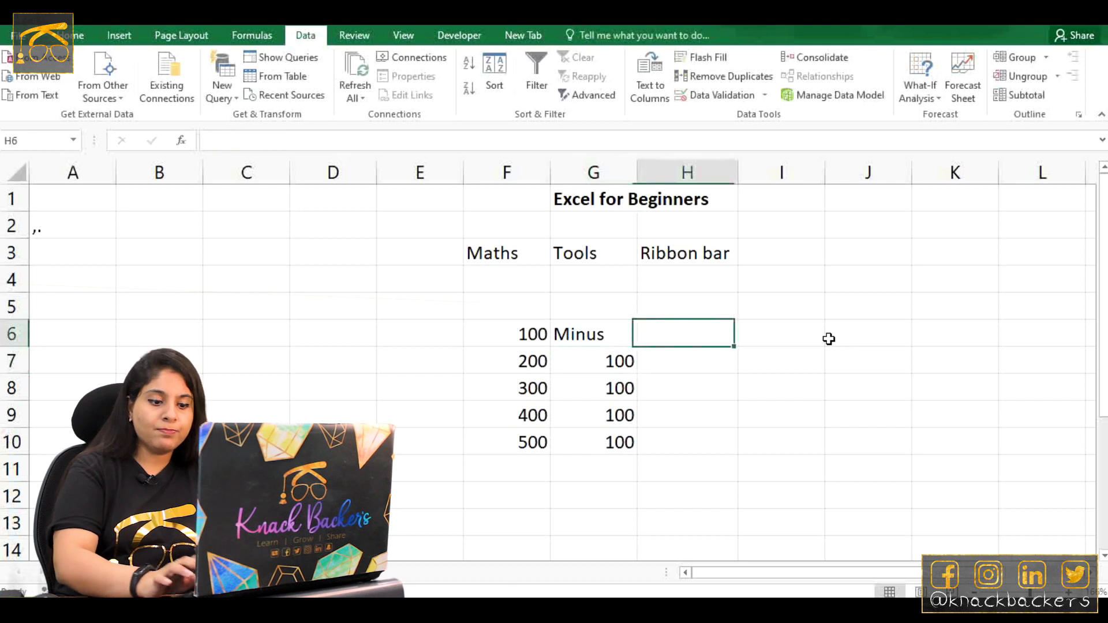
type("Multiply")
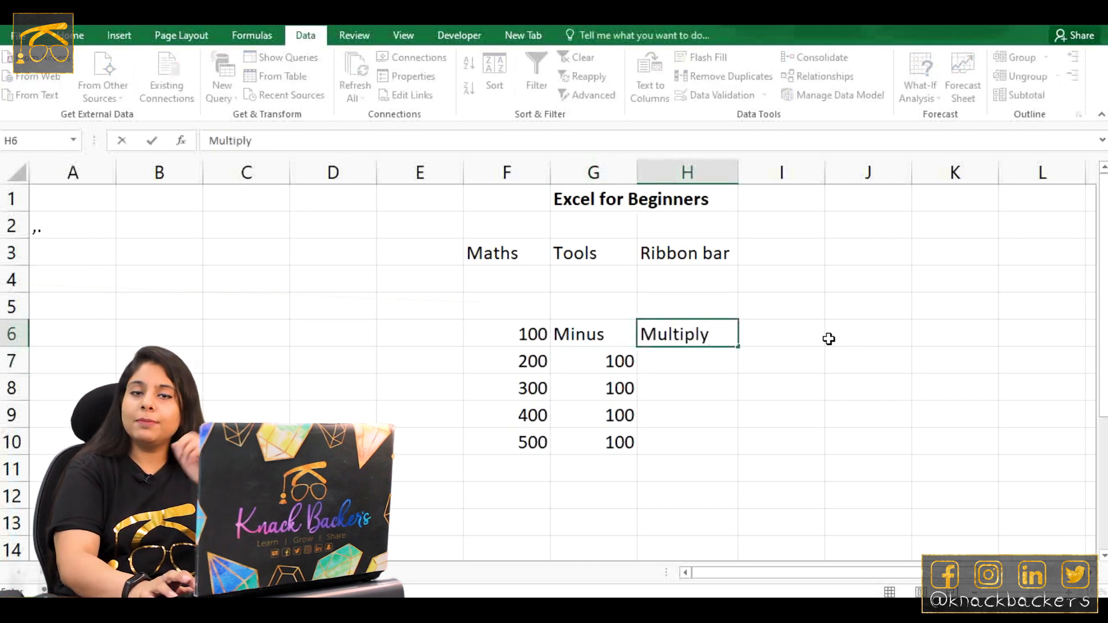
key("Return")
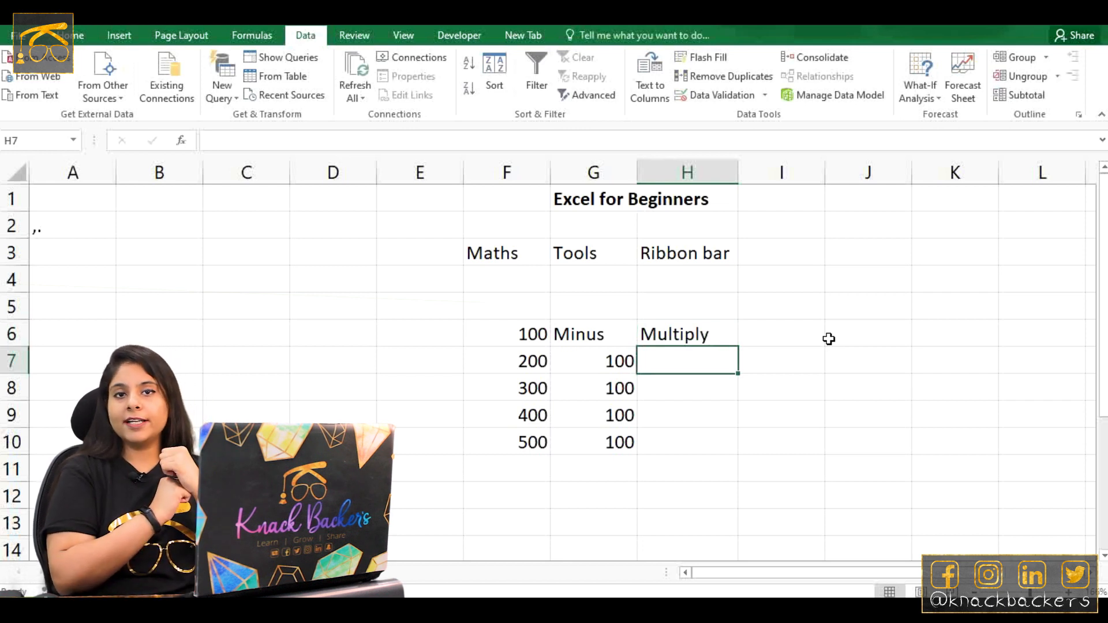
Enter the formula =F6*F7 in cell H7 under the Multiply heading and reselect that cell
type("=")
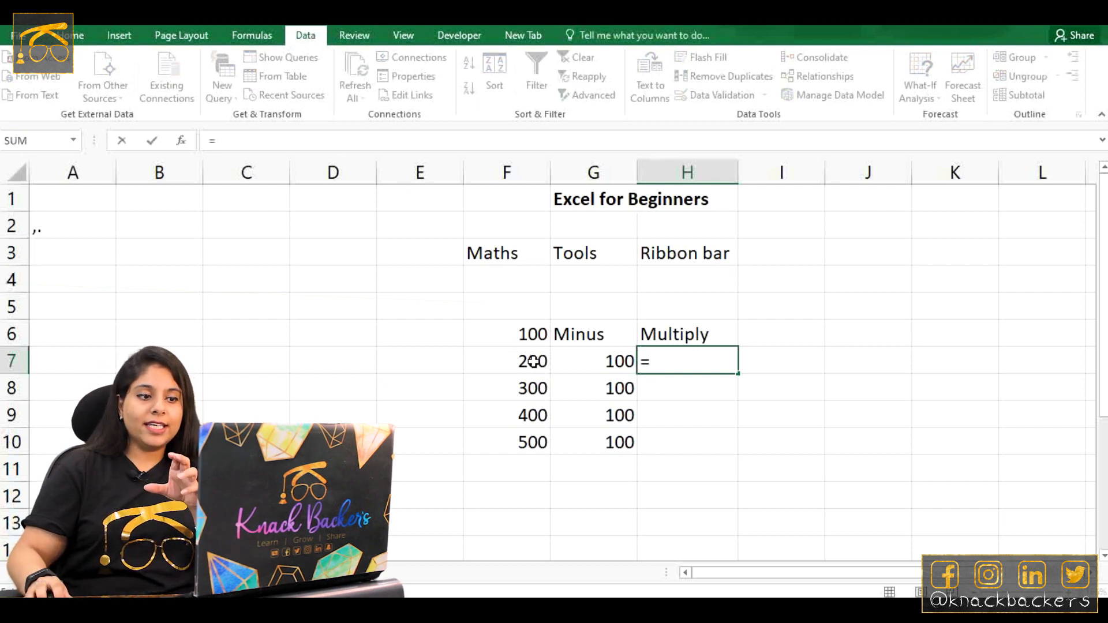
left_click(536, 335)
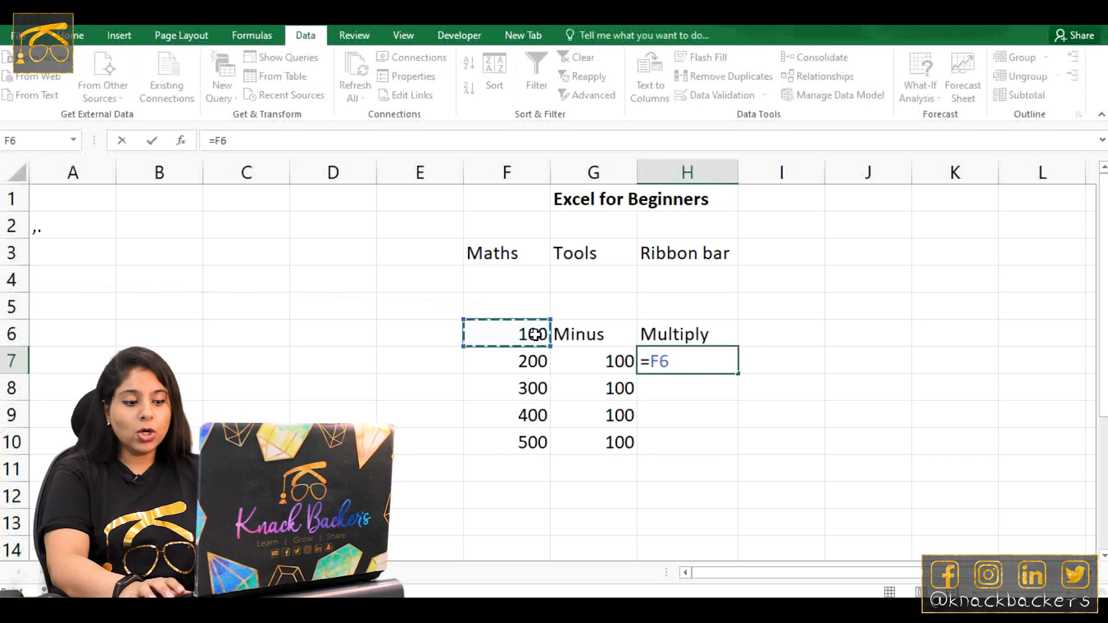
type("*")
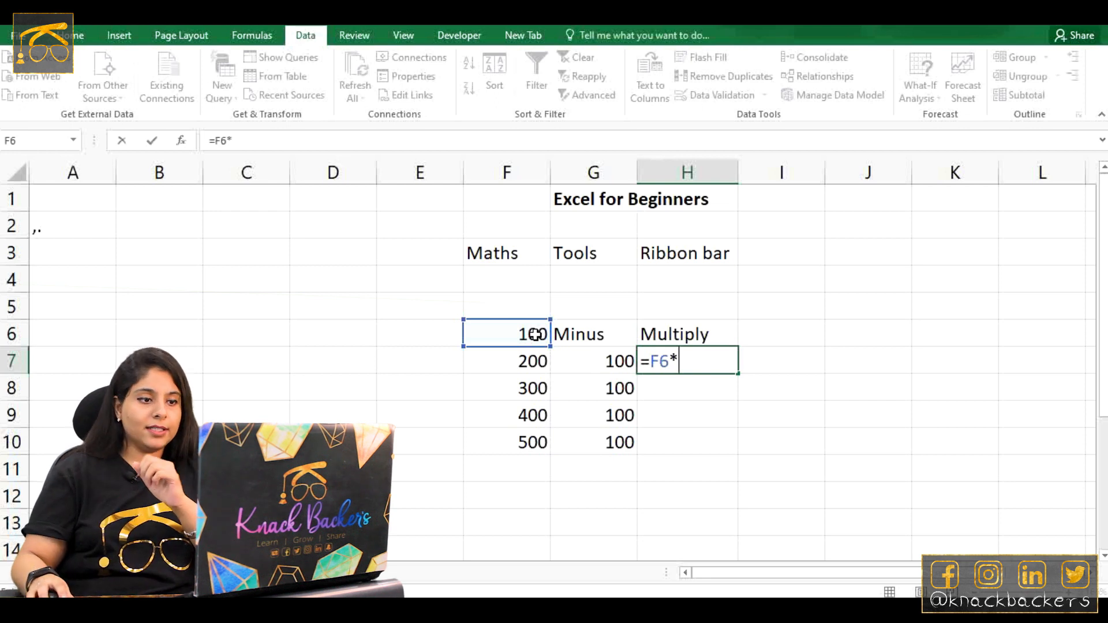
left_click(510, 359)
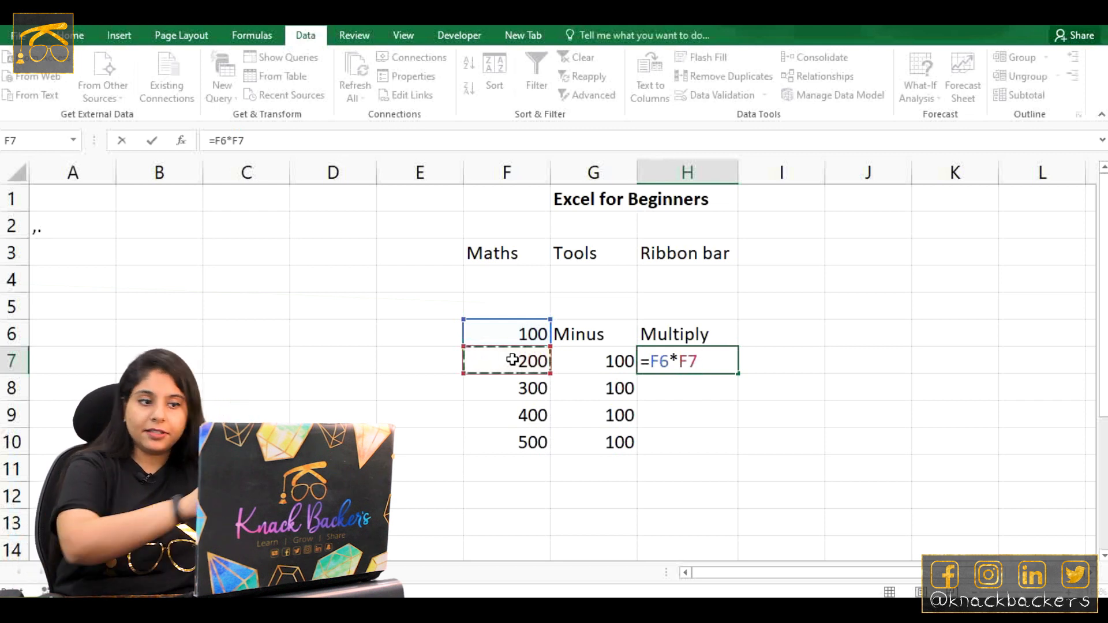
key("Return")
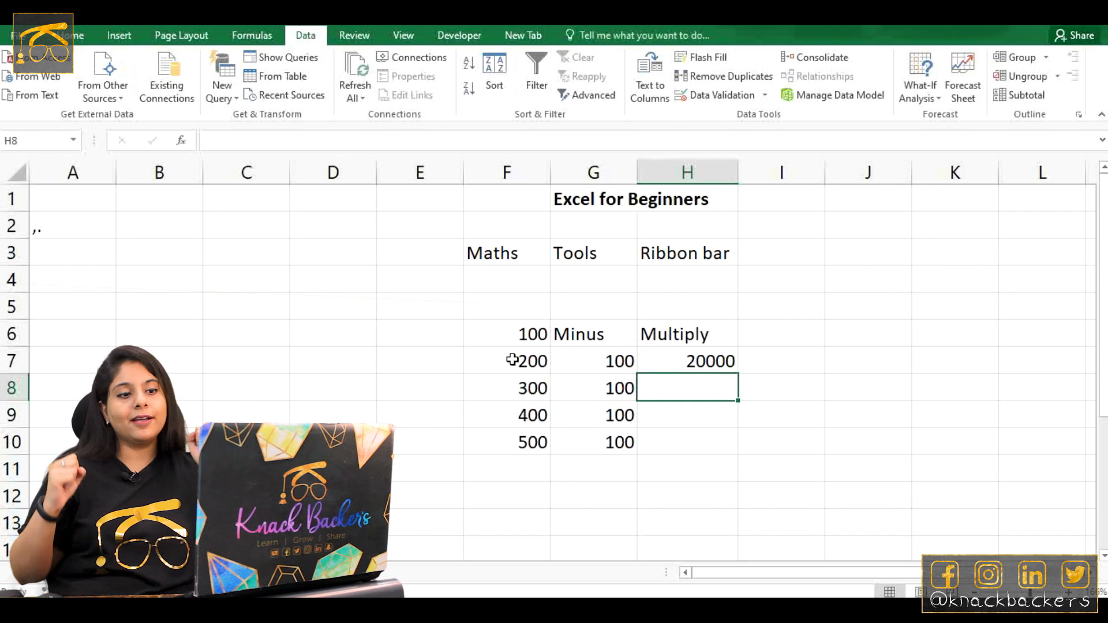
key("Up")
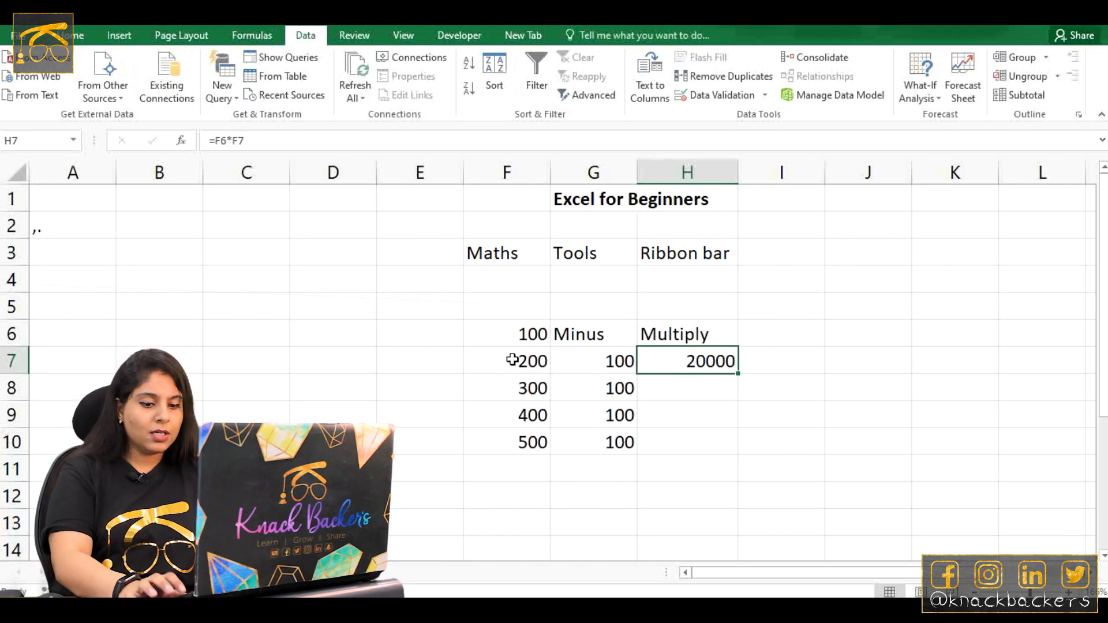
Fill the multiplication formula in H7 down through cell H10
key("shift+Down")
key("shift+Down")
key("shift+Down")
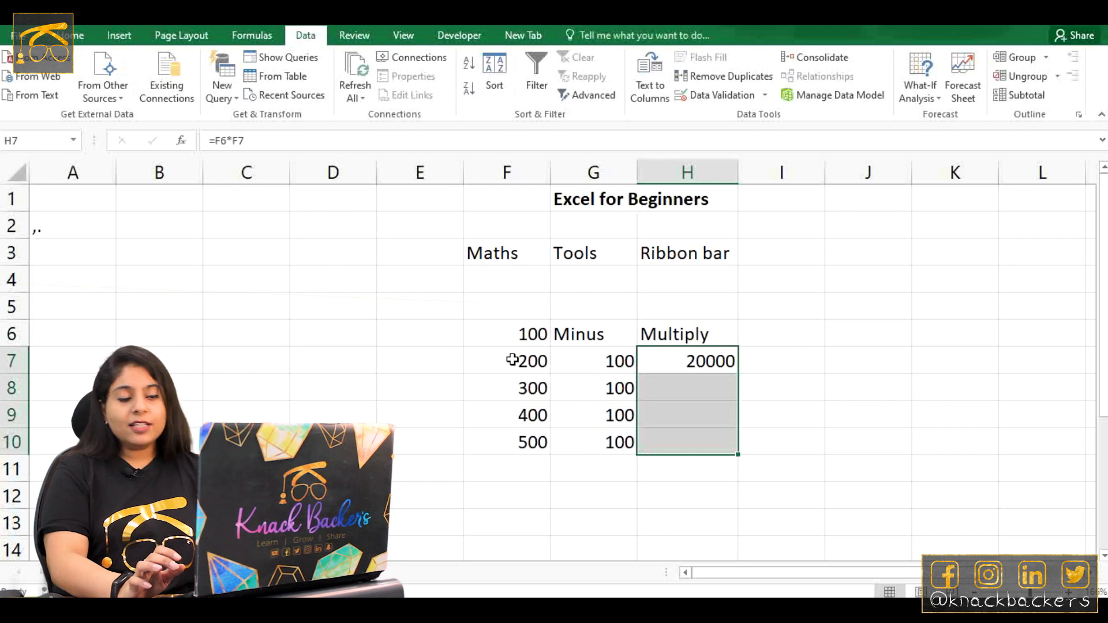
key("ctrl+d")
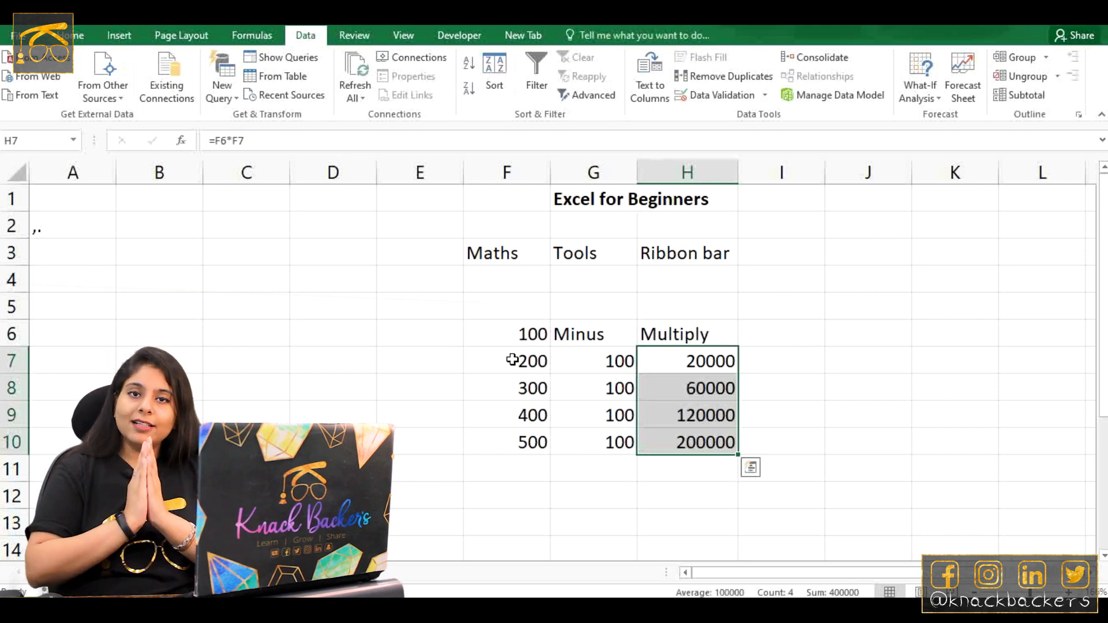
Examine the cell references used by the multiplication formulas in H8 to H10
double_click(686, 382)
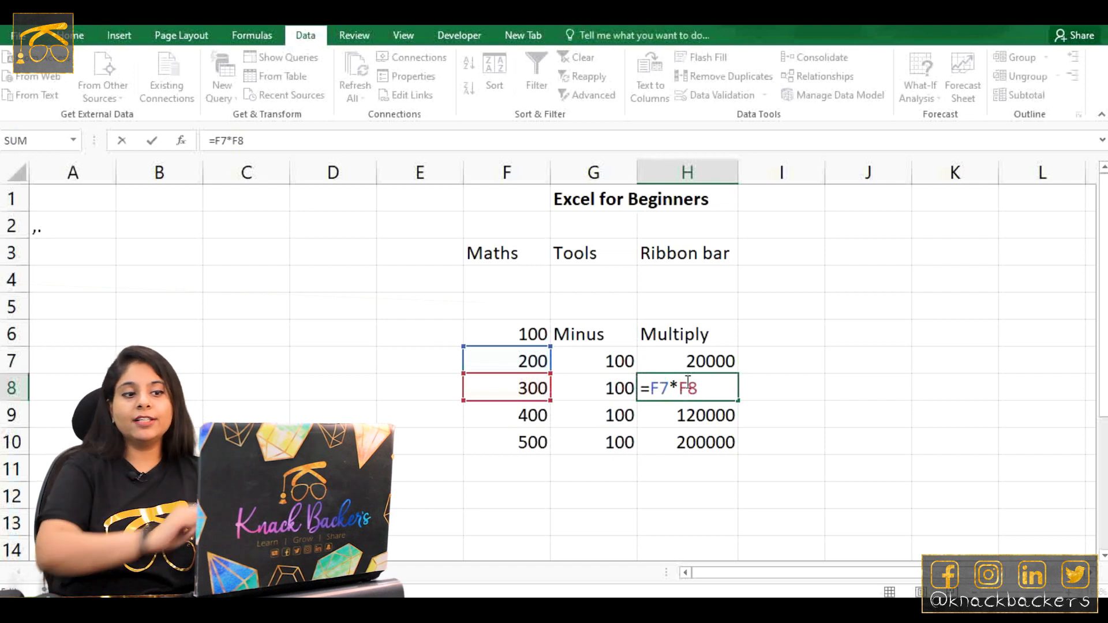
key("Return")
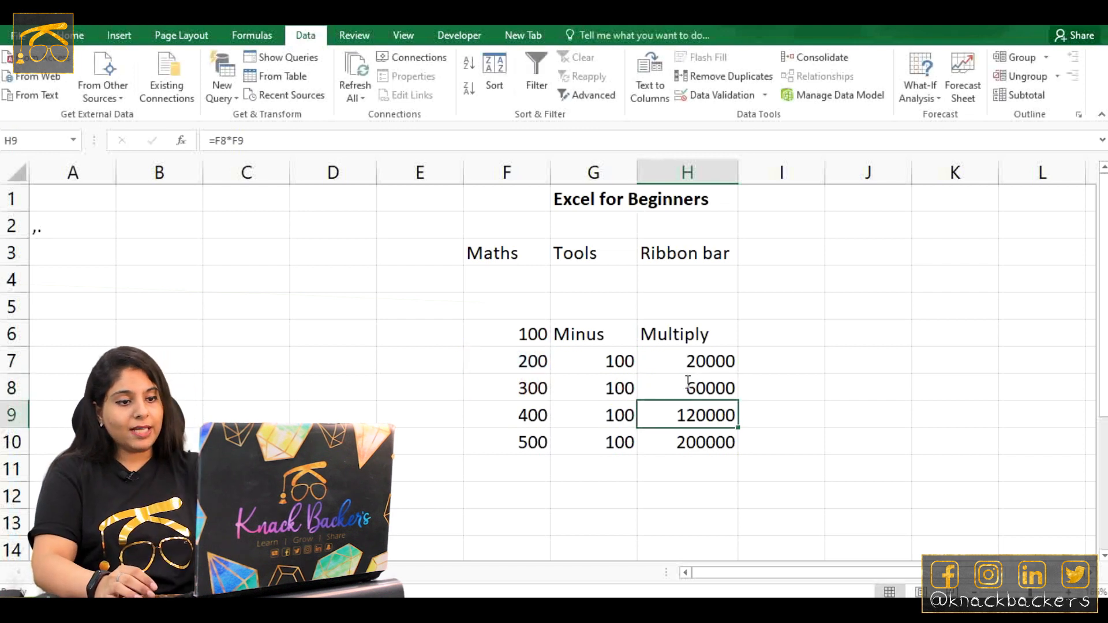
key("F2")
key("Return")
key("F2")
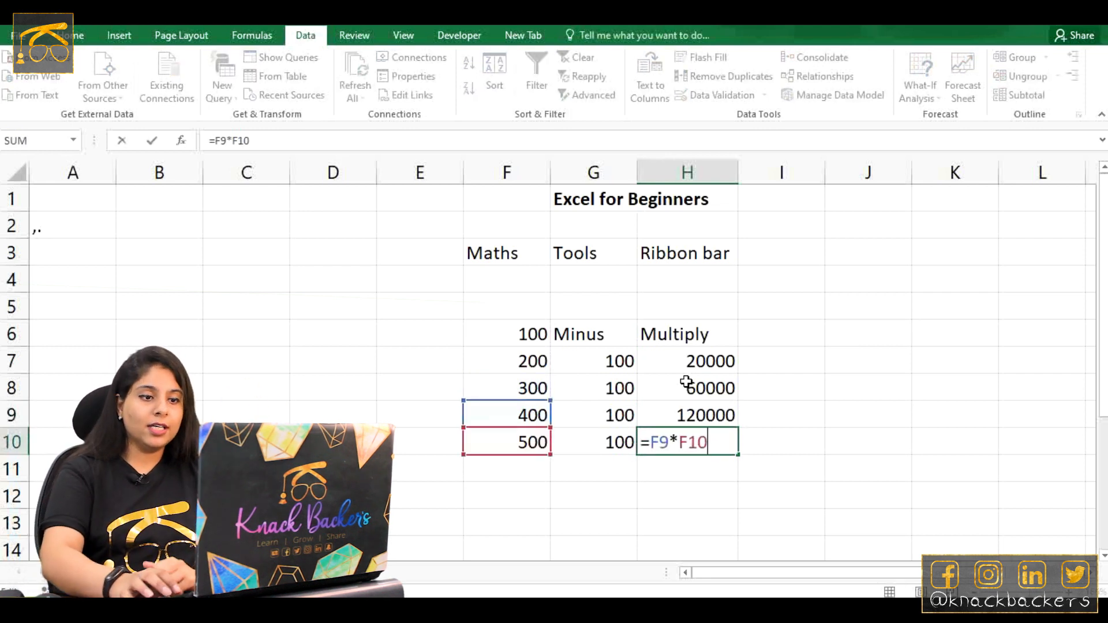
key("Return")
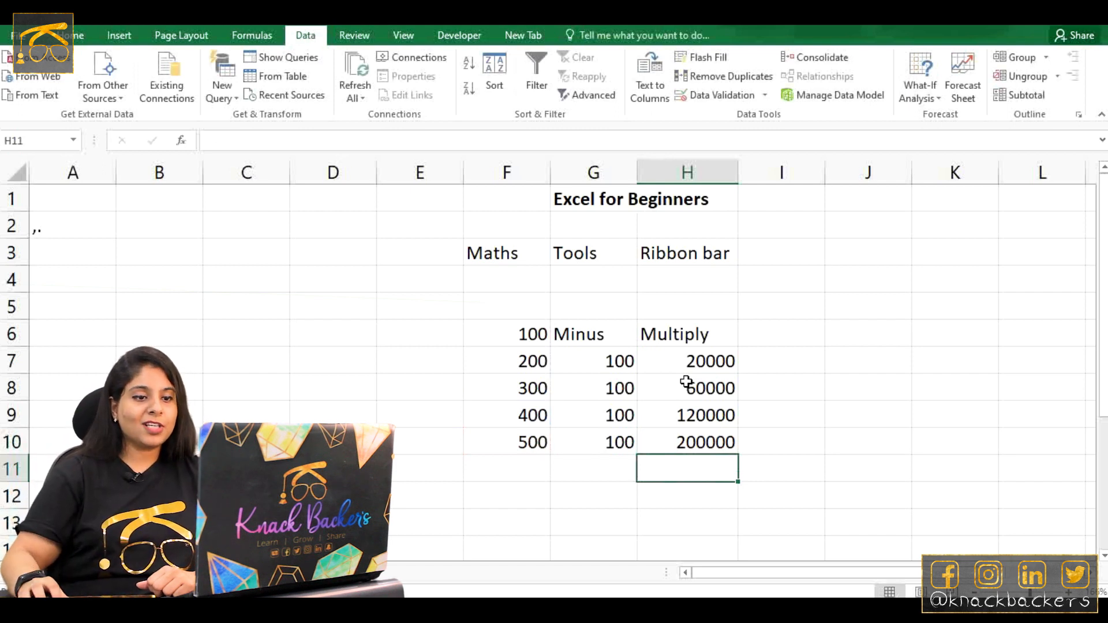
Enter the heading Divide in cell I6, beside the Multiply heading
left_click(774, 341)
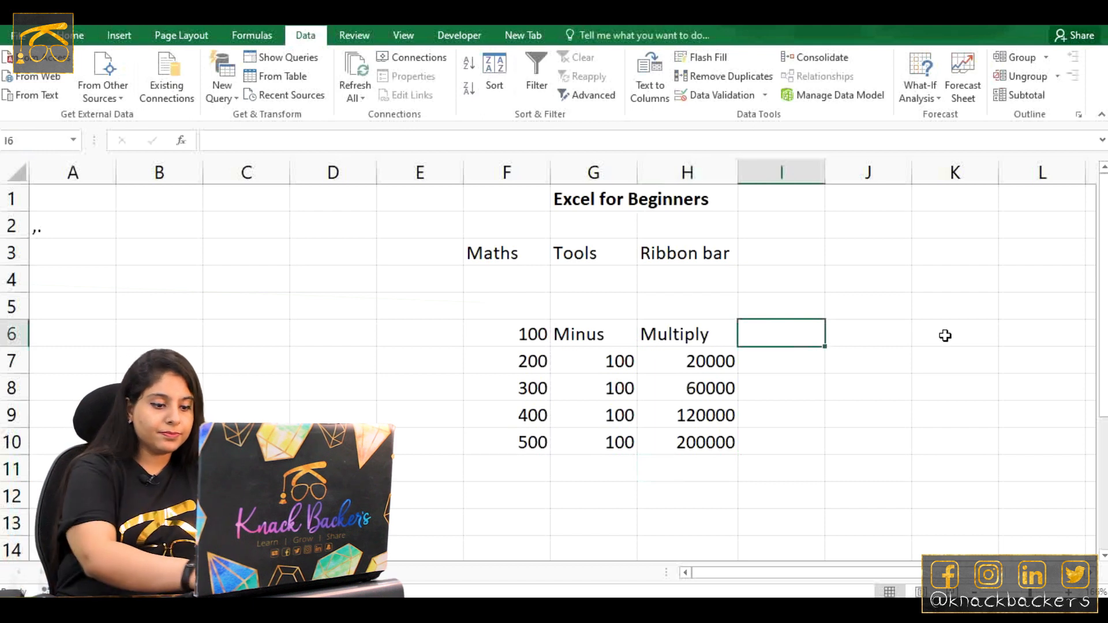
type("Divide")
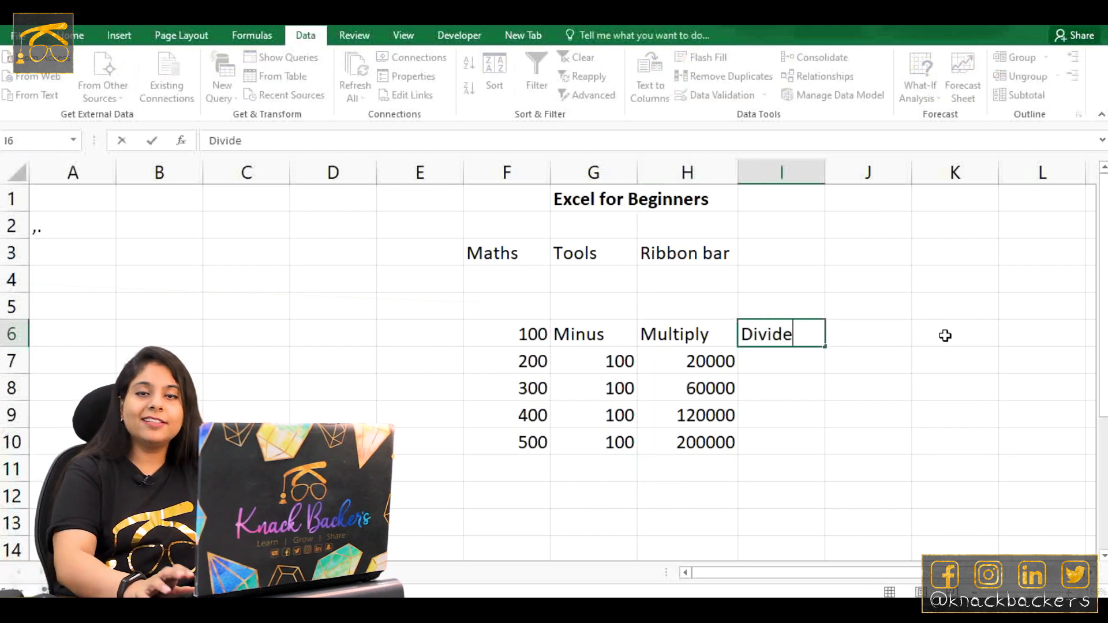
key("Return")
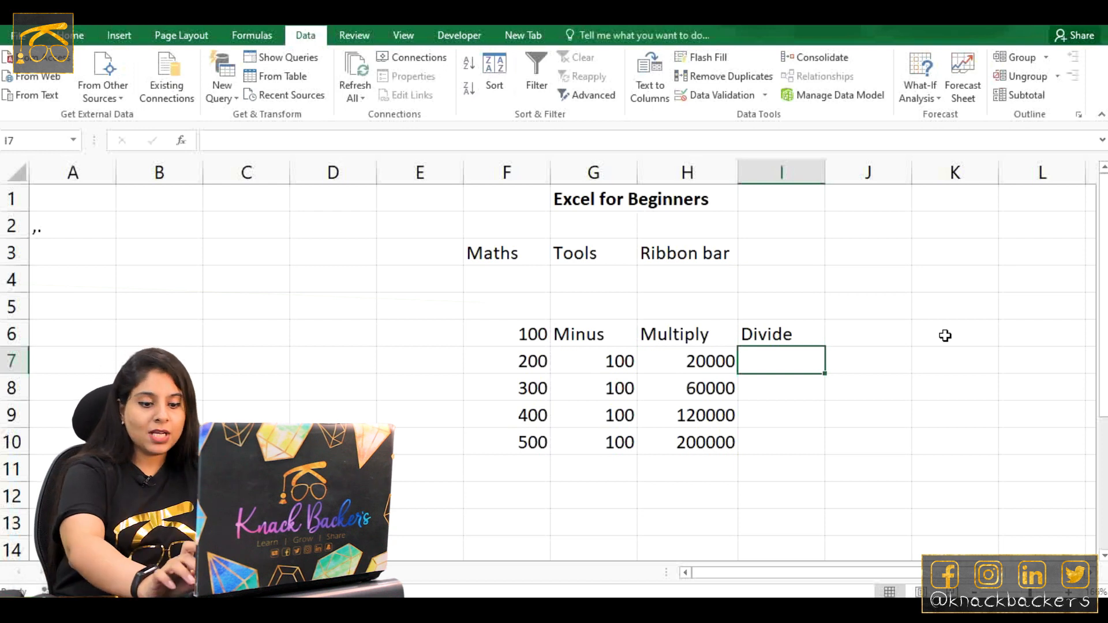
Enter the formula =F7/F6 in cell I7 under the Divide heading, dismissing the pop-up notifications, and reselect that cell
type("=")
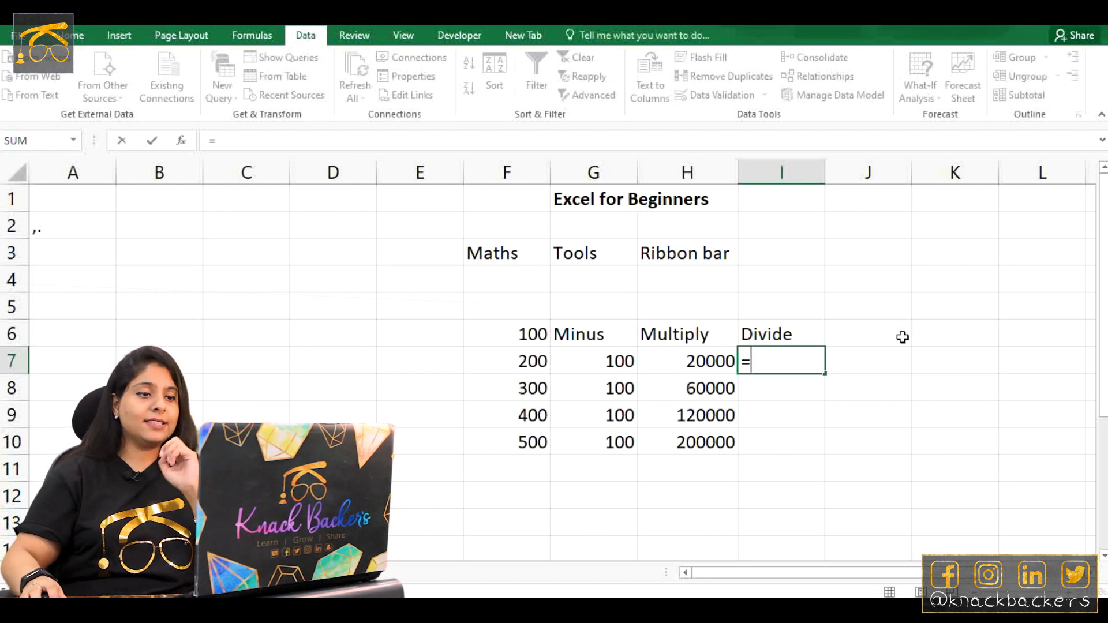
left_click(499, 358)
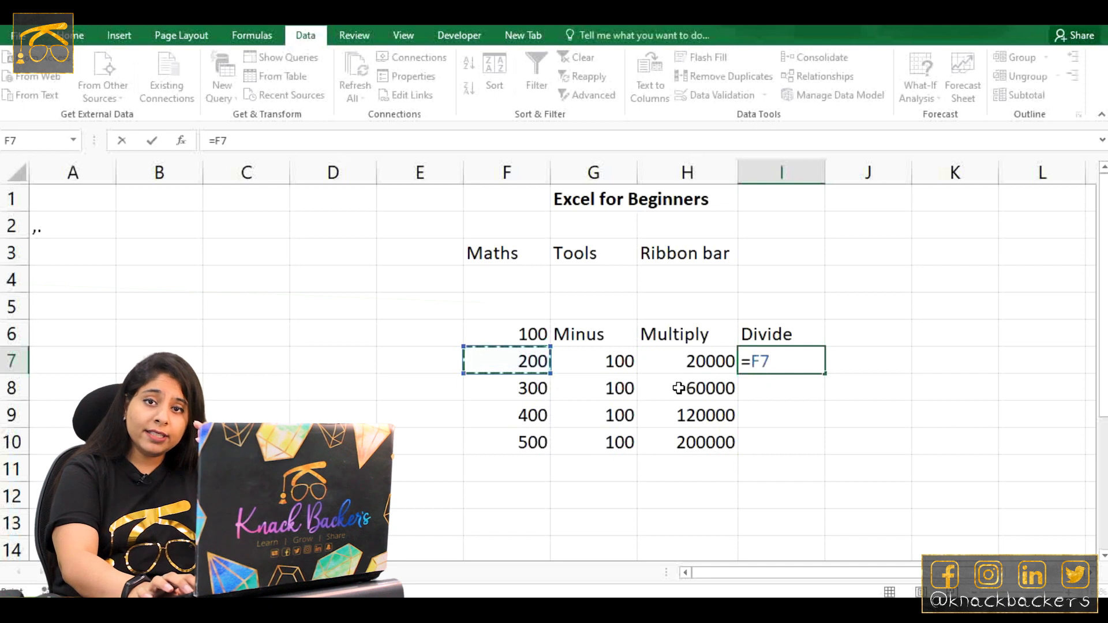
type("/")
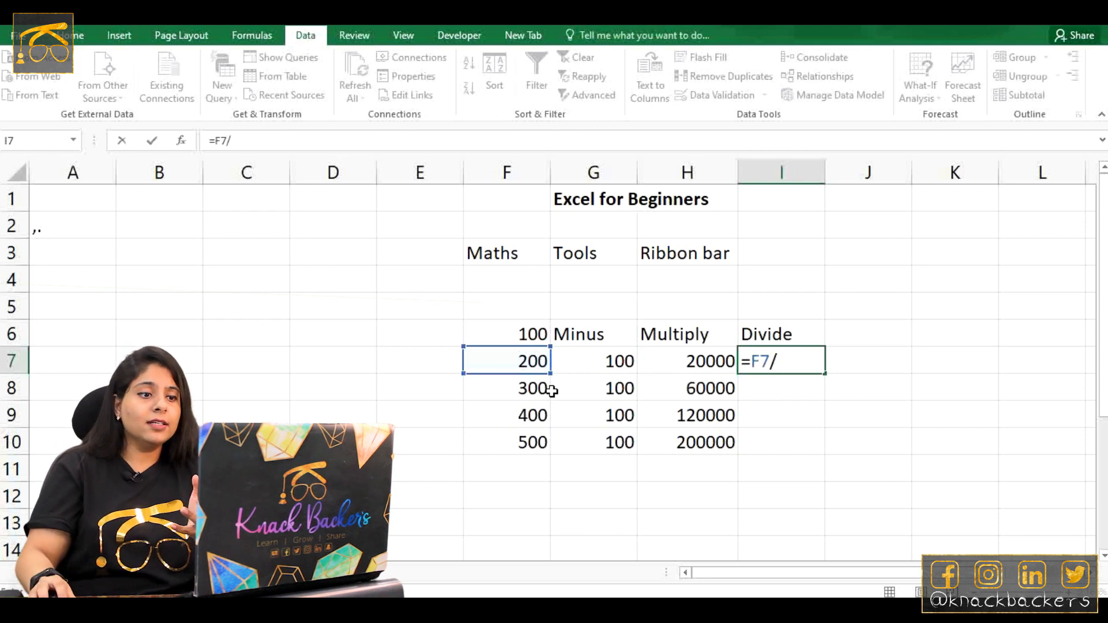
left_click(503, 334)
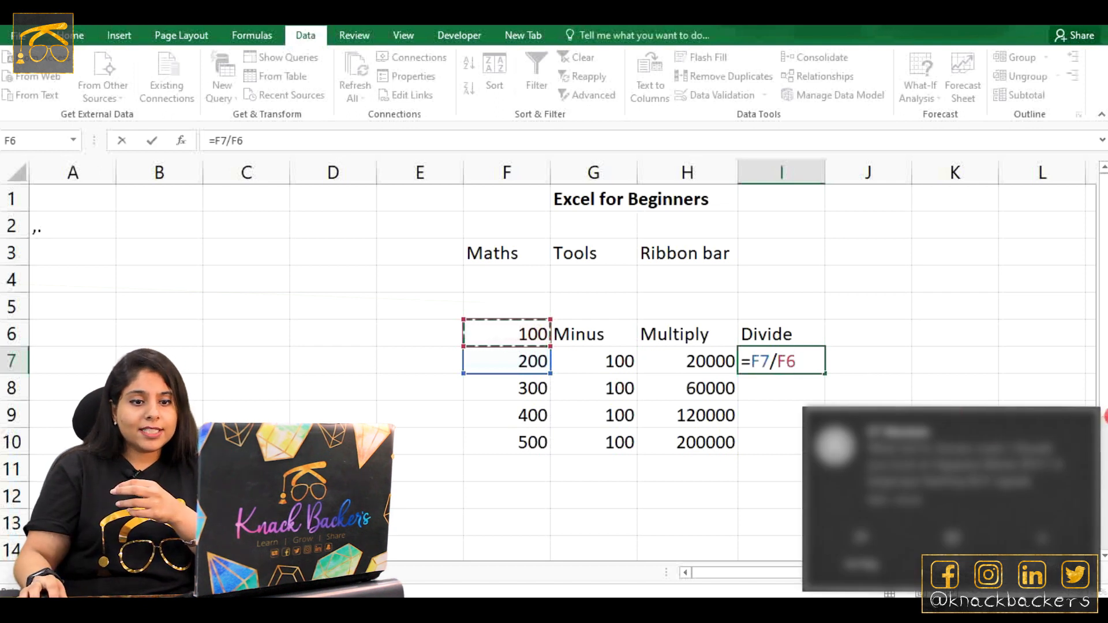
left_click(1085, 428)
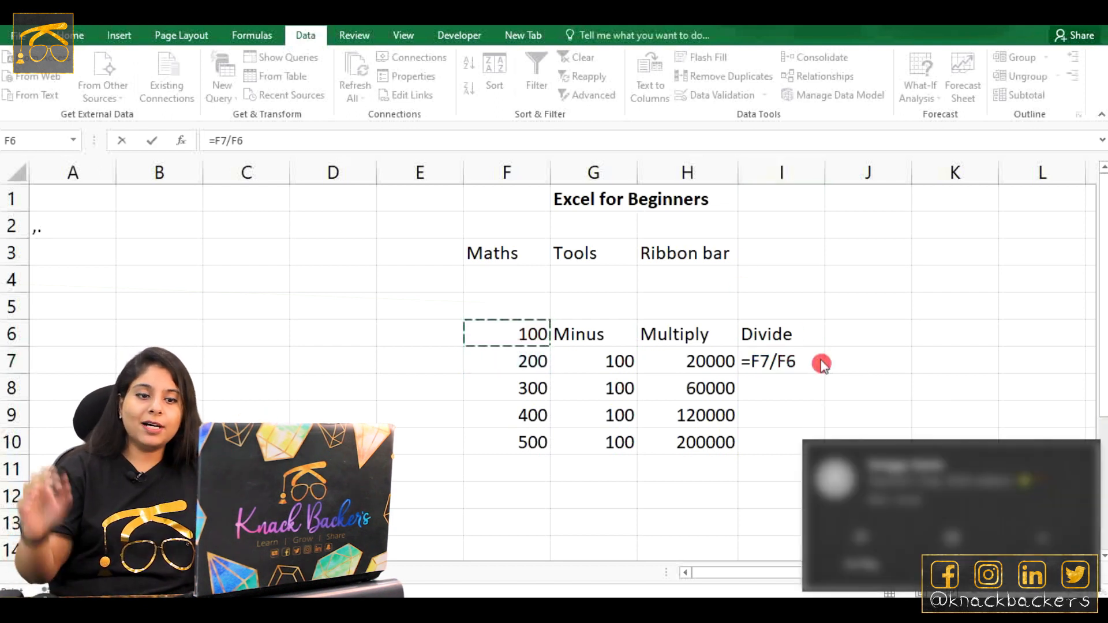
left_click(1094, 461)
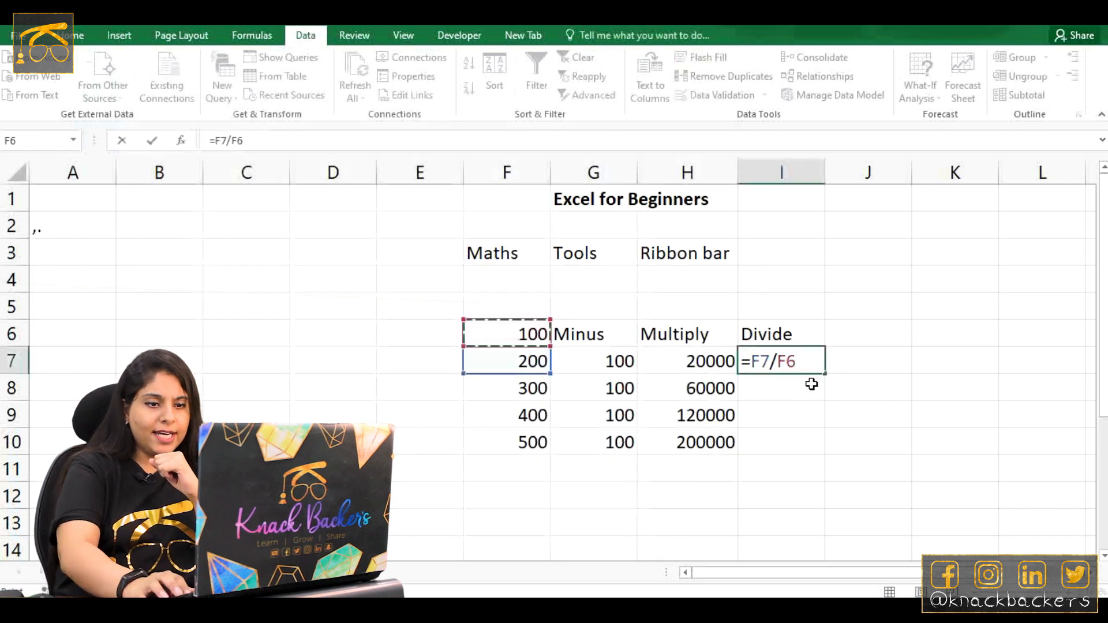
key("Return")
key("Up")
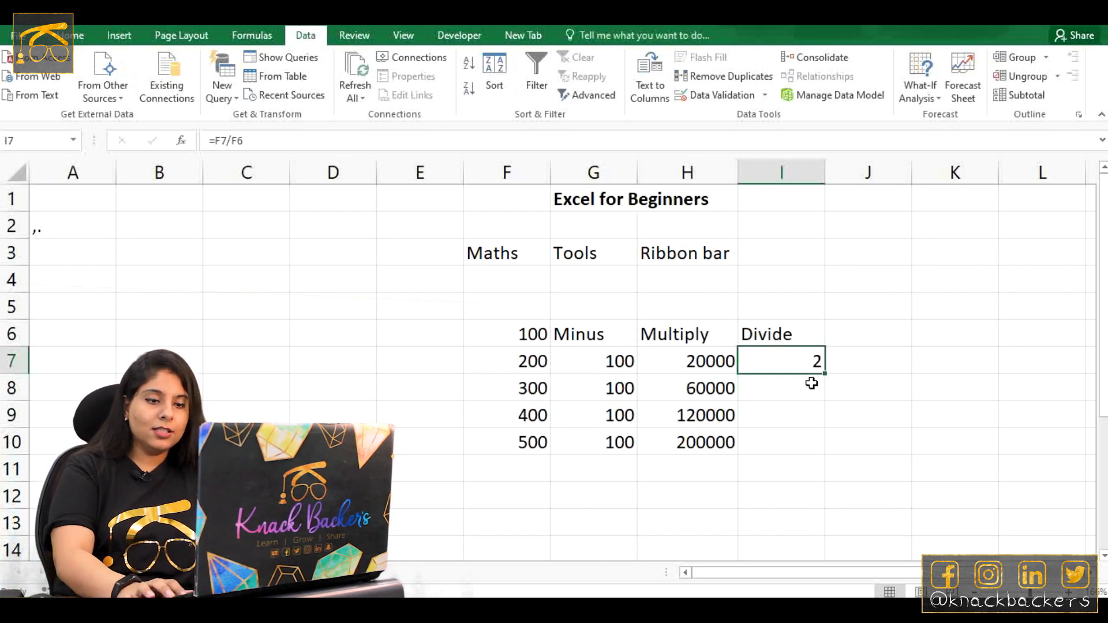
Fill the division formula in I7 down through cell I10
key("shift+Down")
key("shift+Down")
key("shift+Down")
key("ctrl+d")
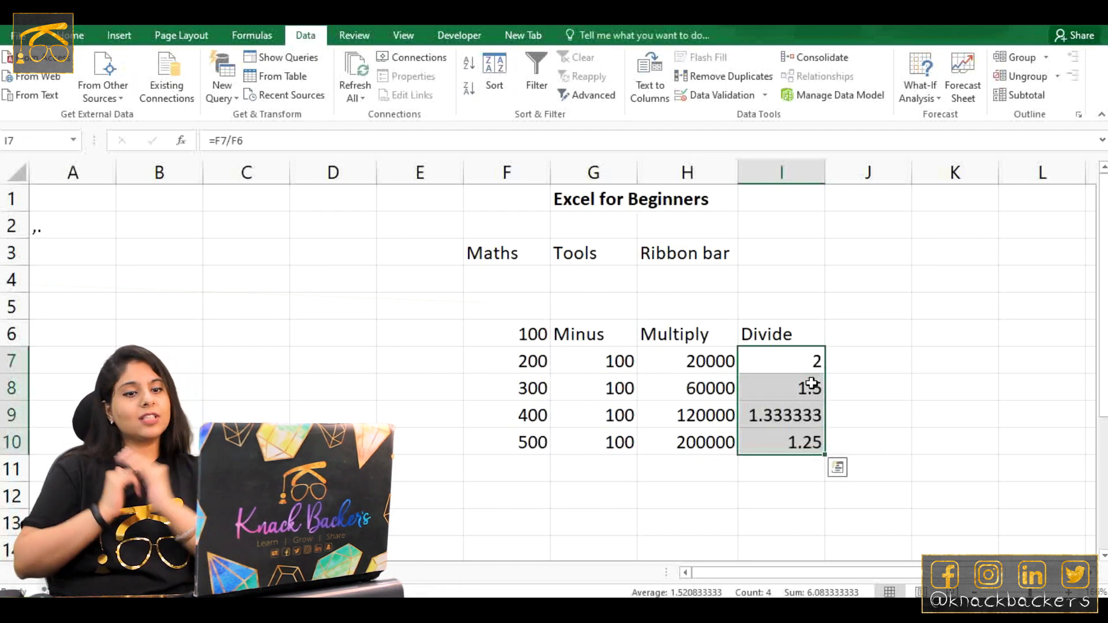
Examine the cell references used by the division formulas in I8 to I10
double_click(811, 385)
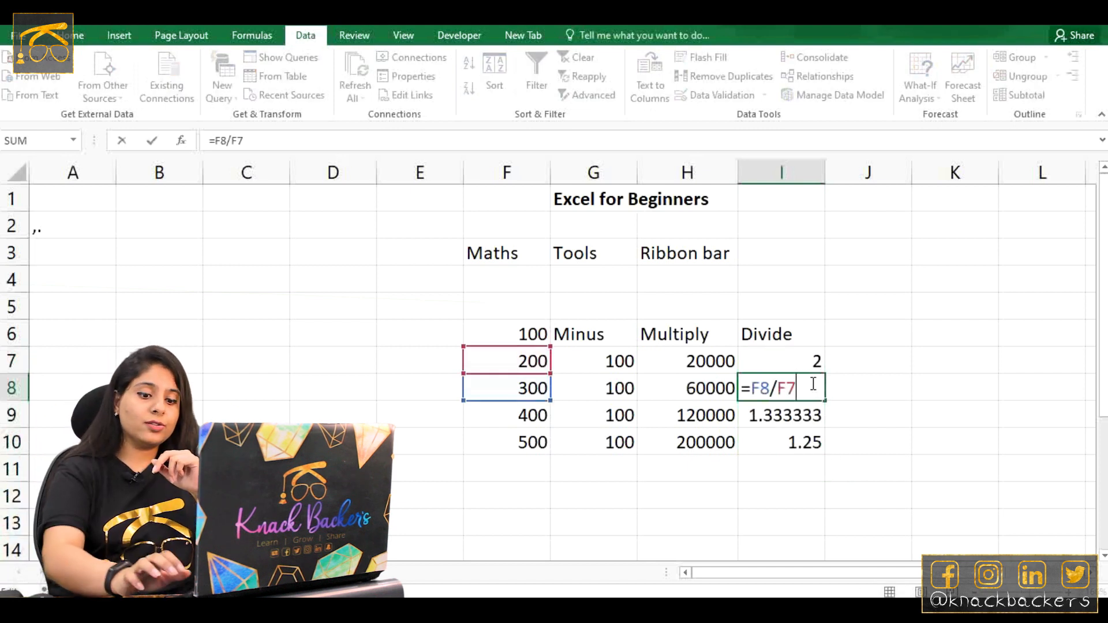
key("Return")
key("Return")
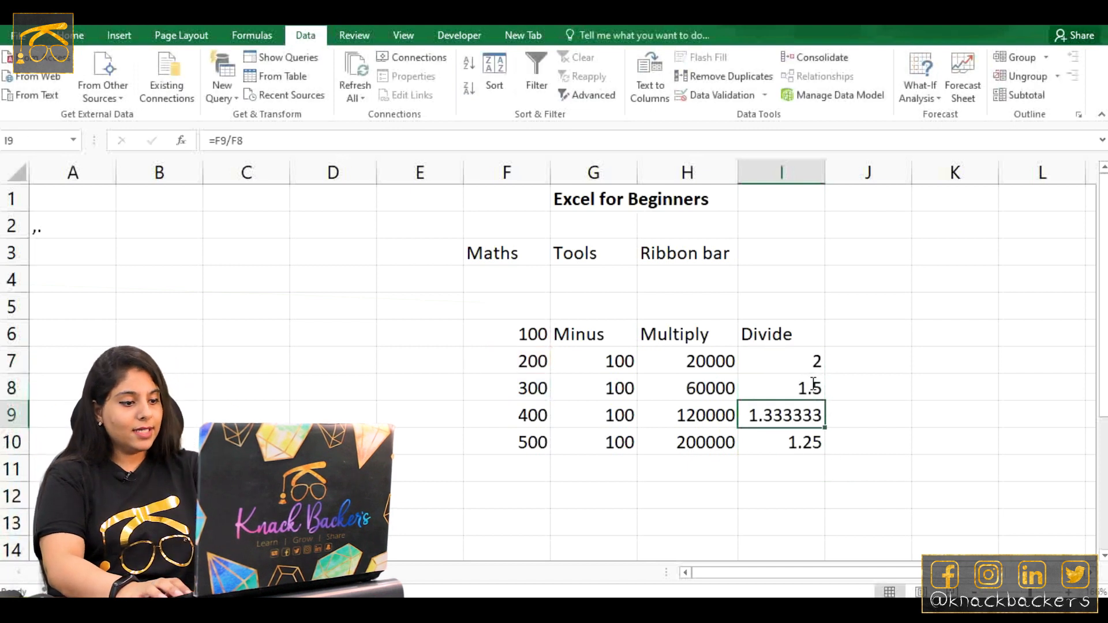
key("F2")
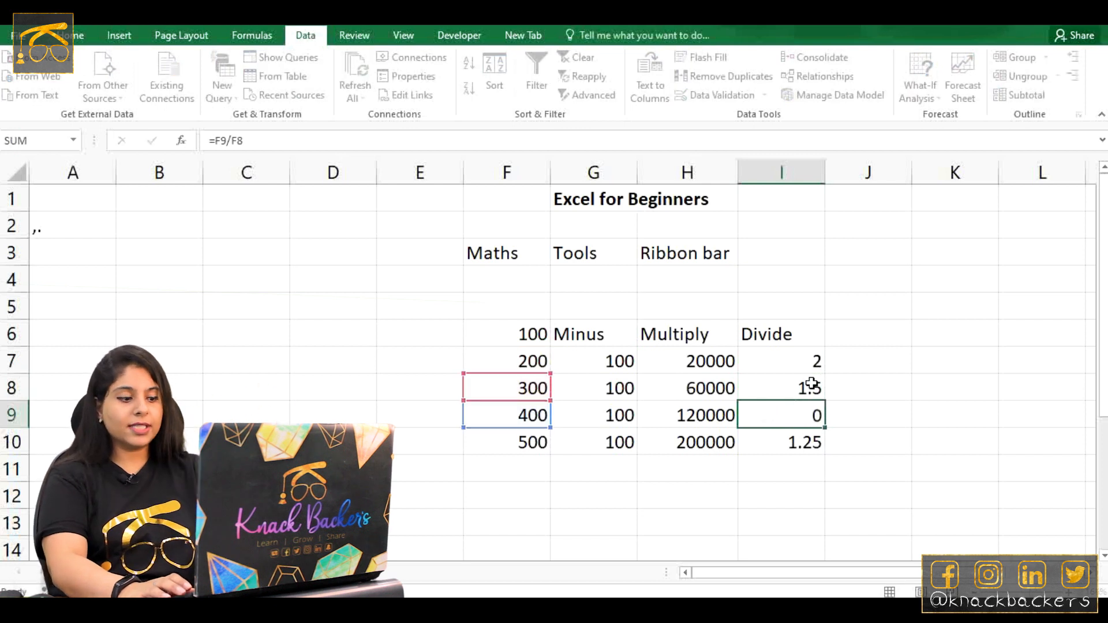
key("Return")
key("F2")
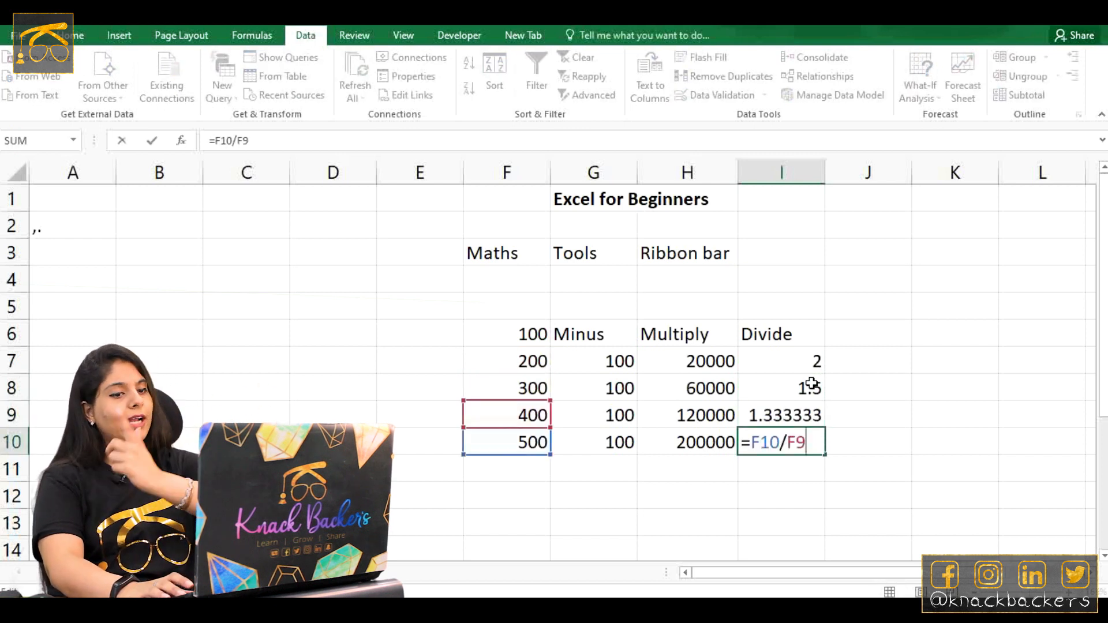
key("Return")
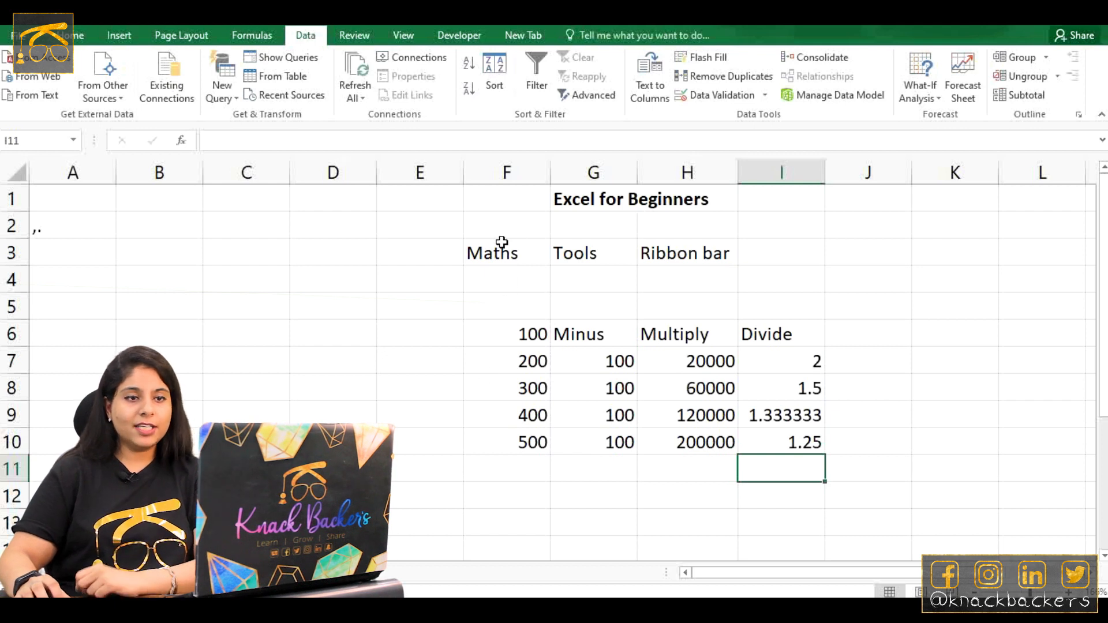
Clear the contents of cells F5 to J10 and enter the label Loan in cell G6
left_click_drag(505, 306, 857, 448)
key("Delete")
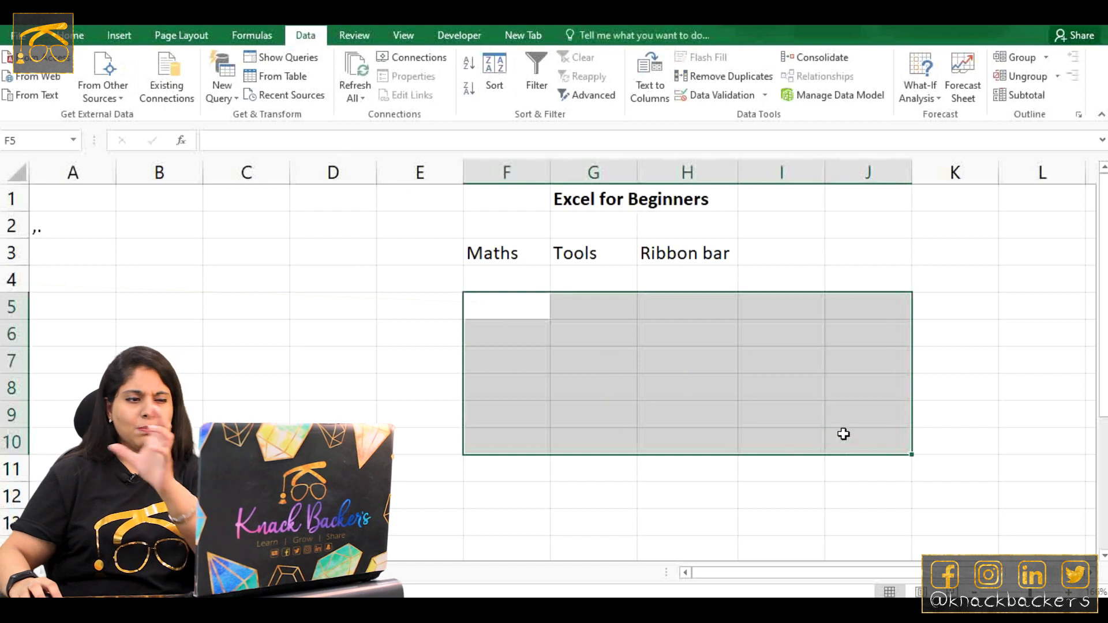
left_click(554, 340)
type("Loan")
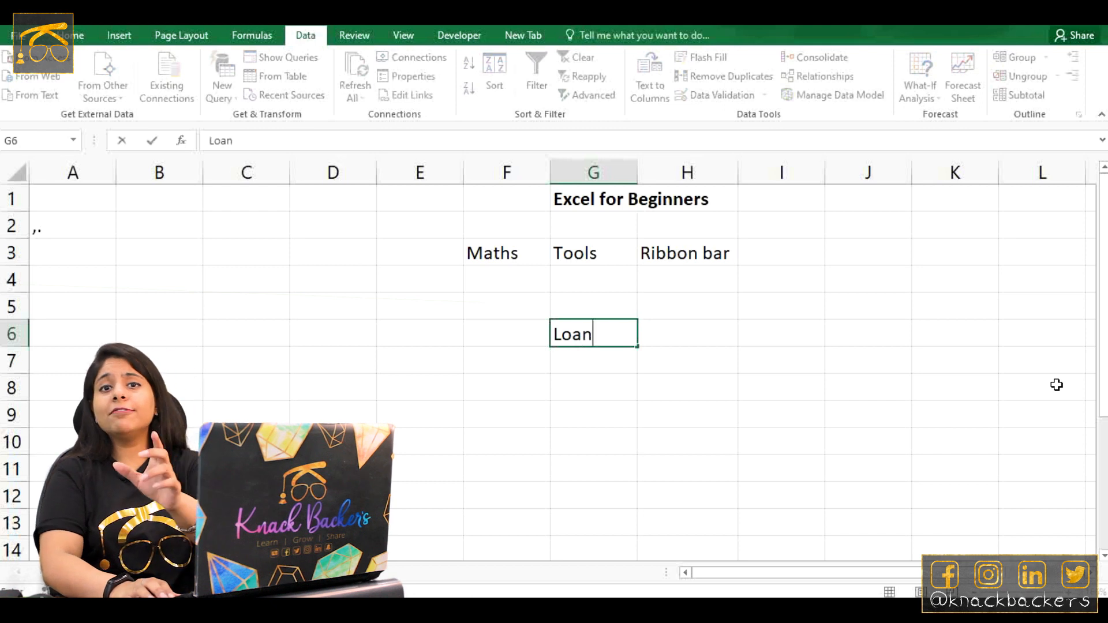
key("Tab")
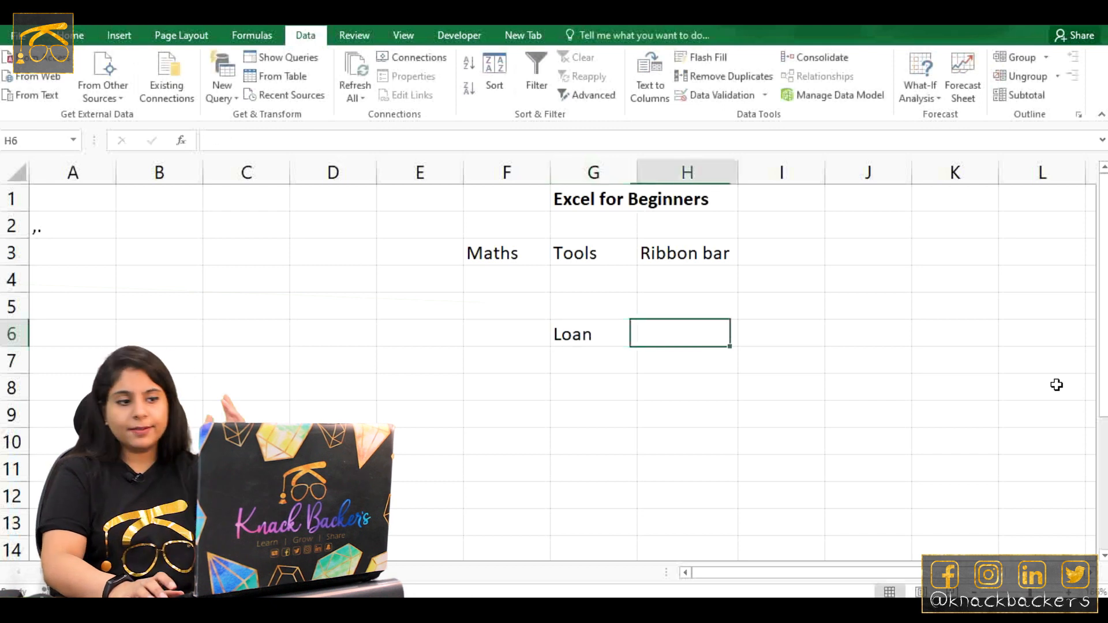
Enter 100000 as the loan amount in cell H6
key("F2")
type("1")
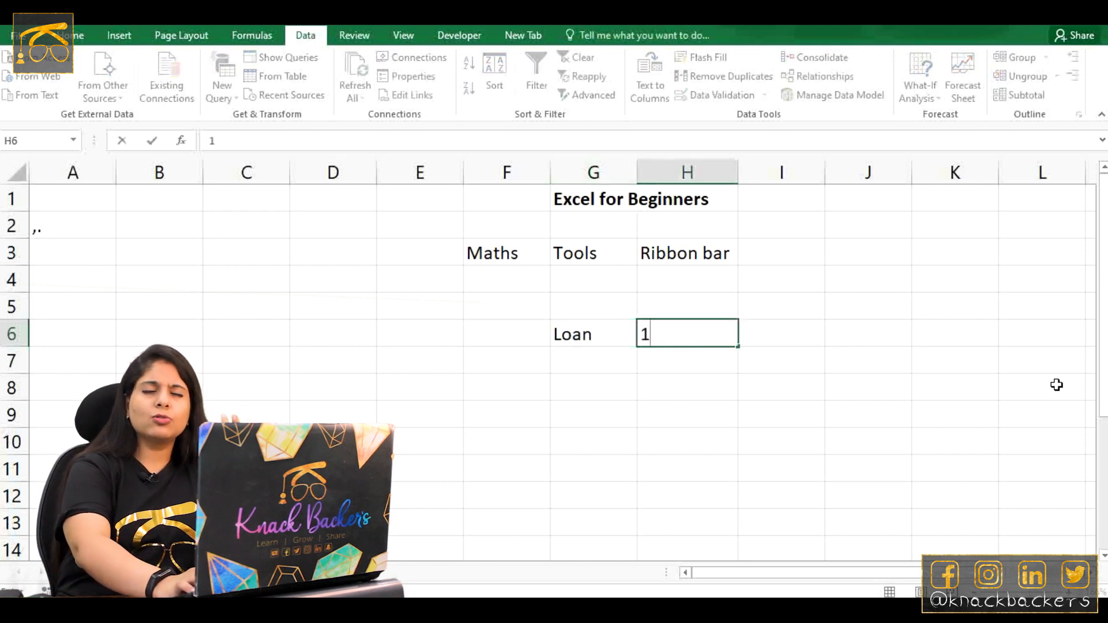
type("00000")
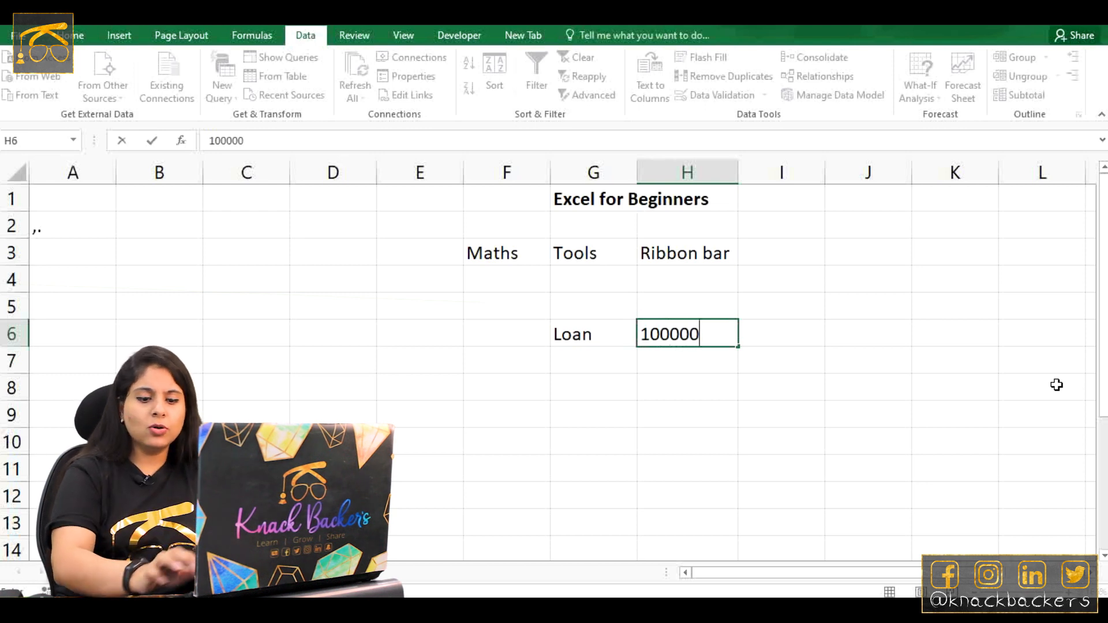
key("Return")
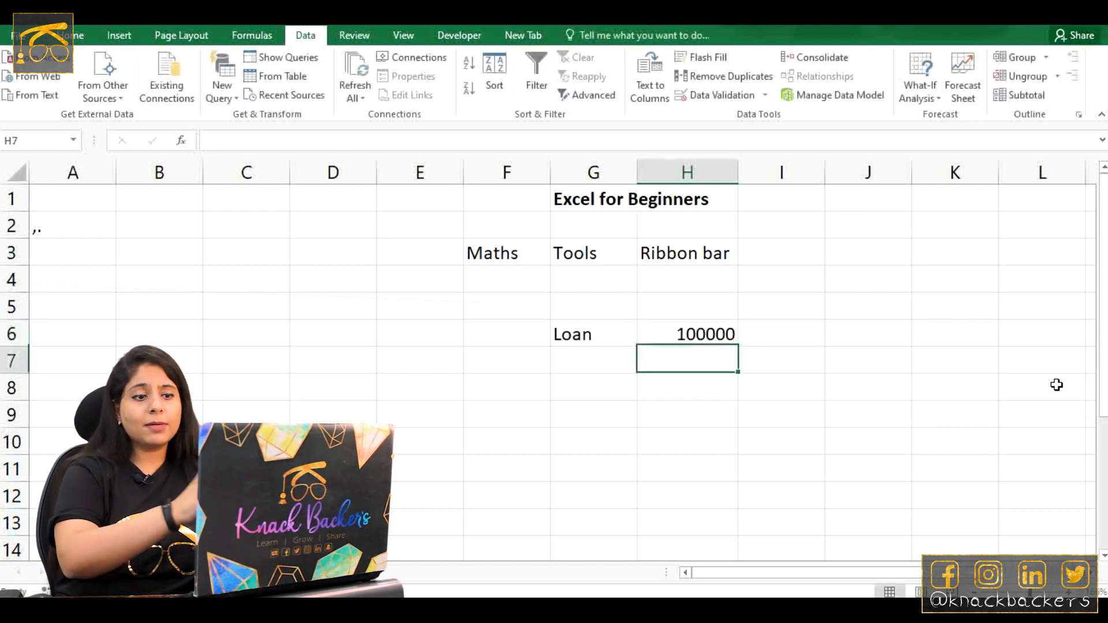
Enter the label Interest rate in cell G7 and autofit the width of column G to it
key("Down")
key("Left")
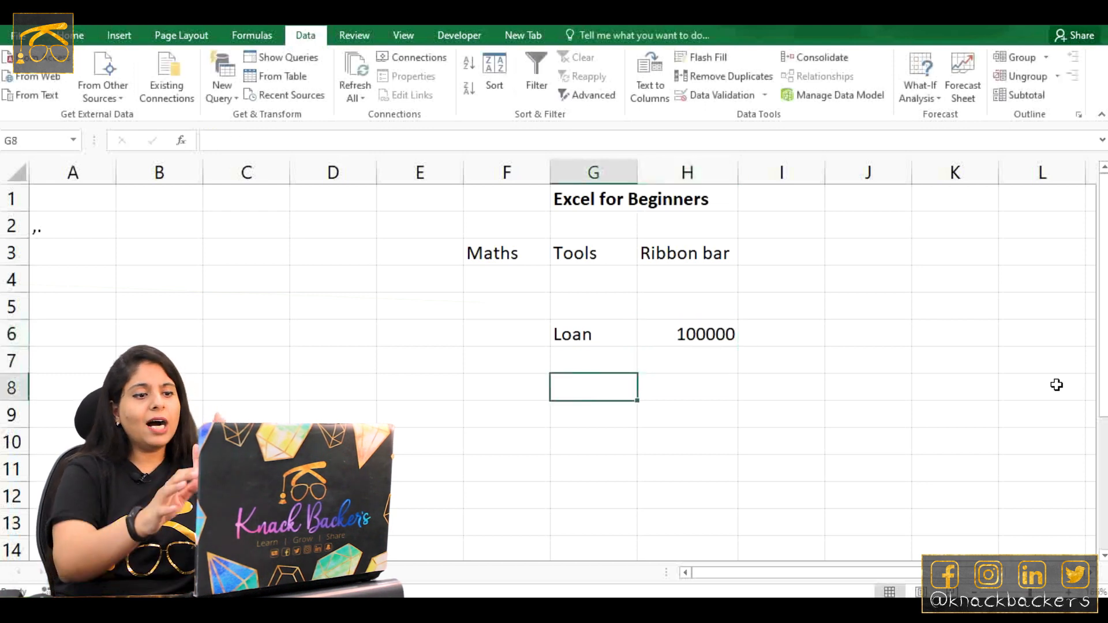
key("Up")
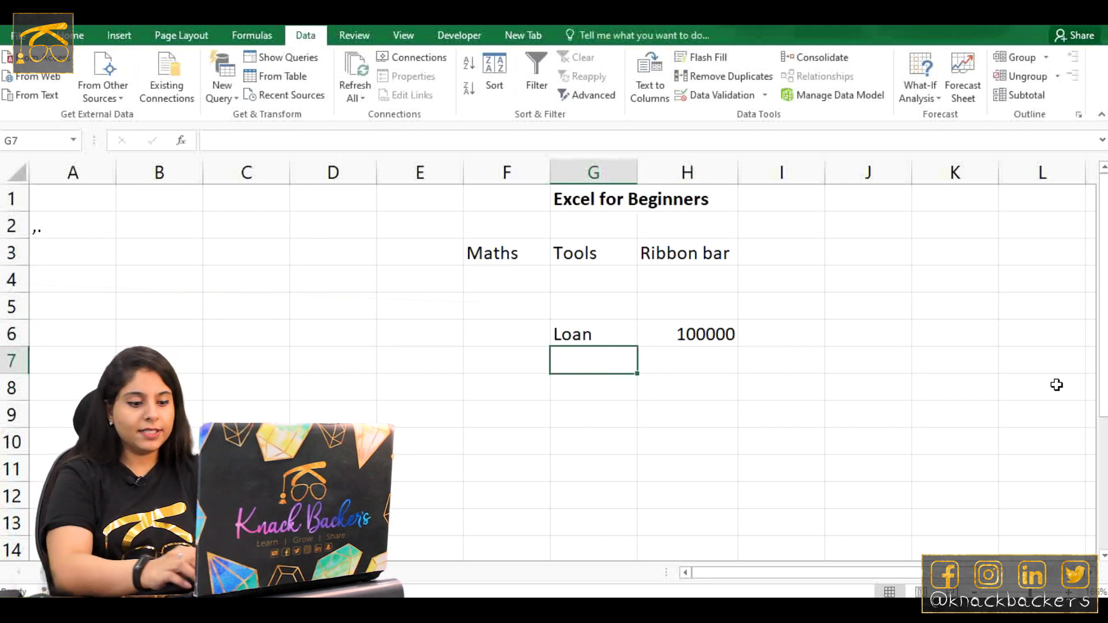
type("Interest")
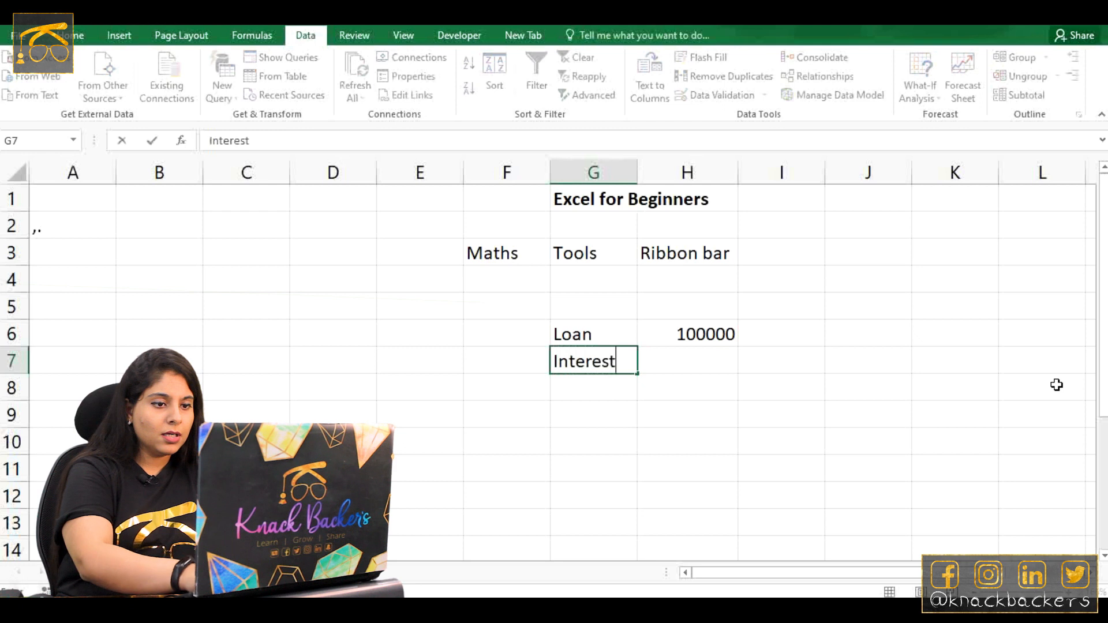
type(" rate")
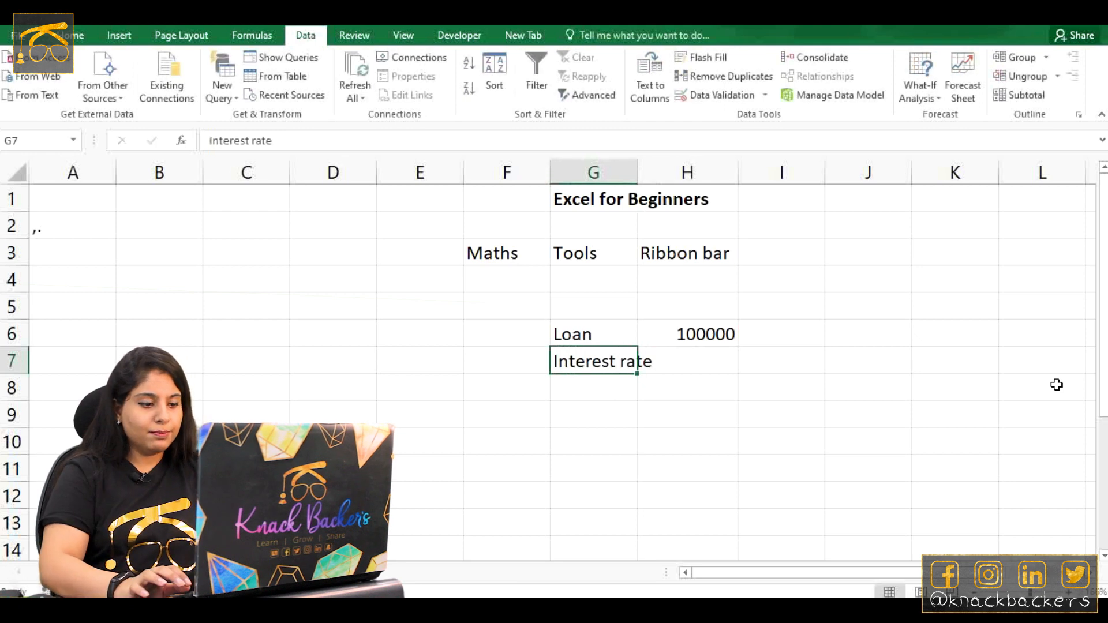
key("alt+o")
key("c")
key("a")
Enter 10% as the interest rate in cell H7
key("Right")
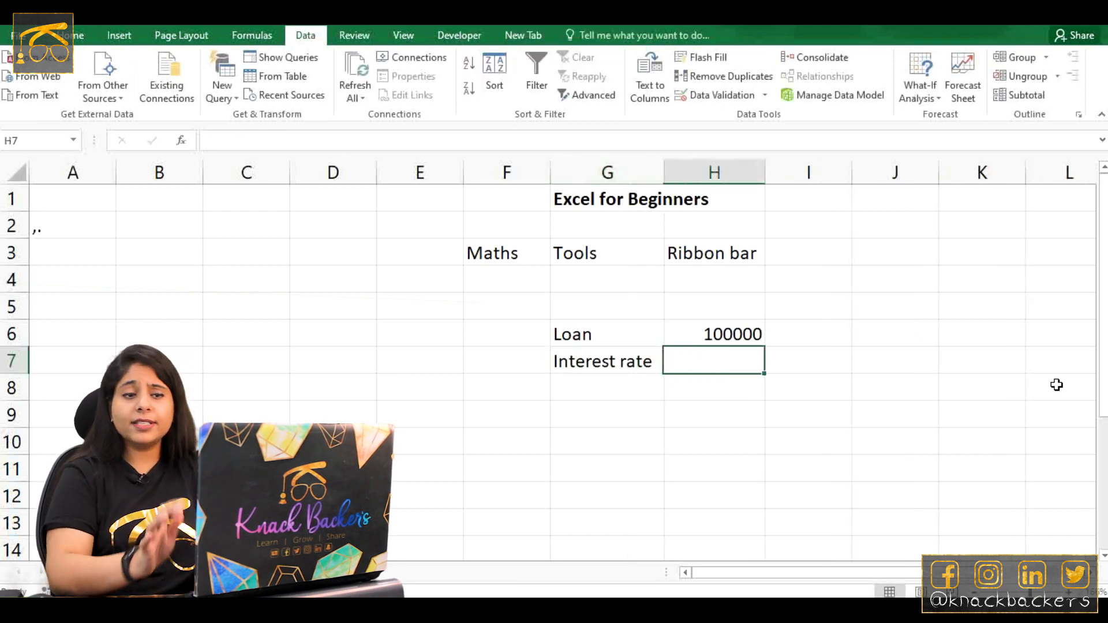
type("10%")
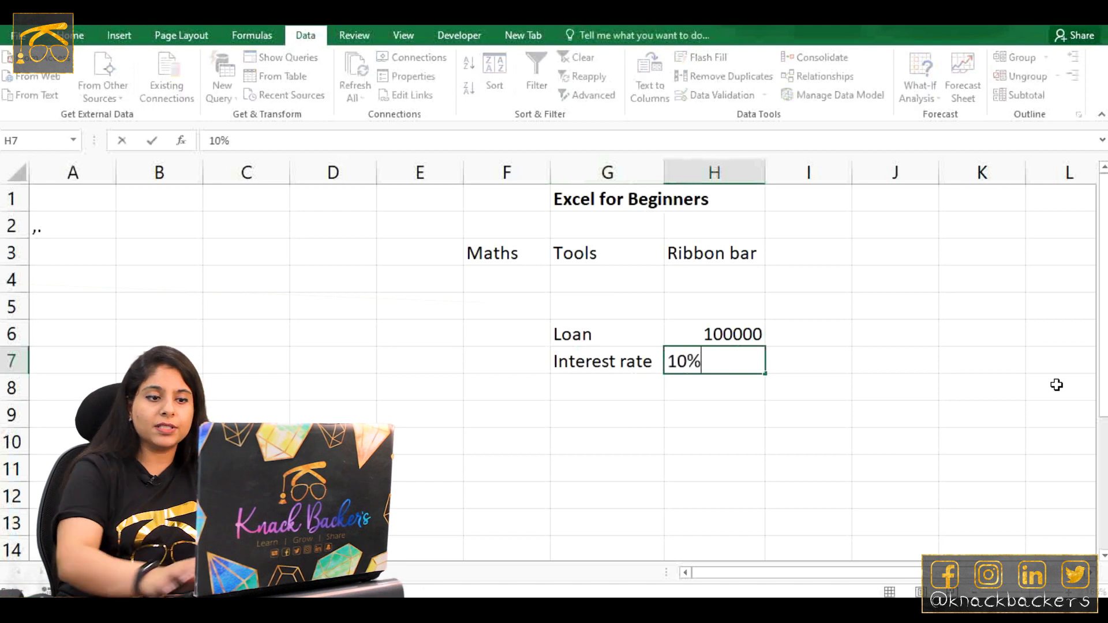
key("Return")
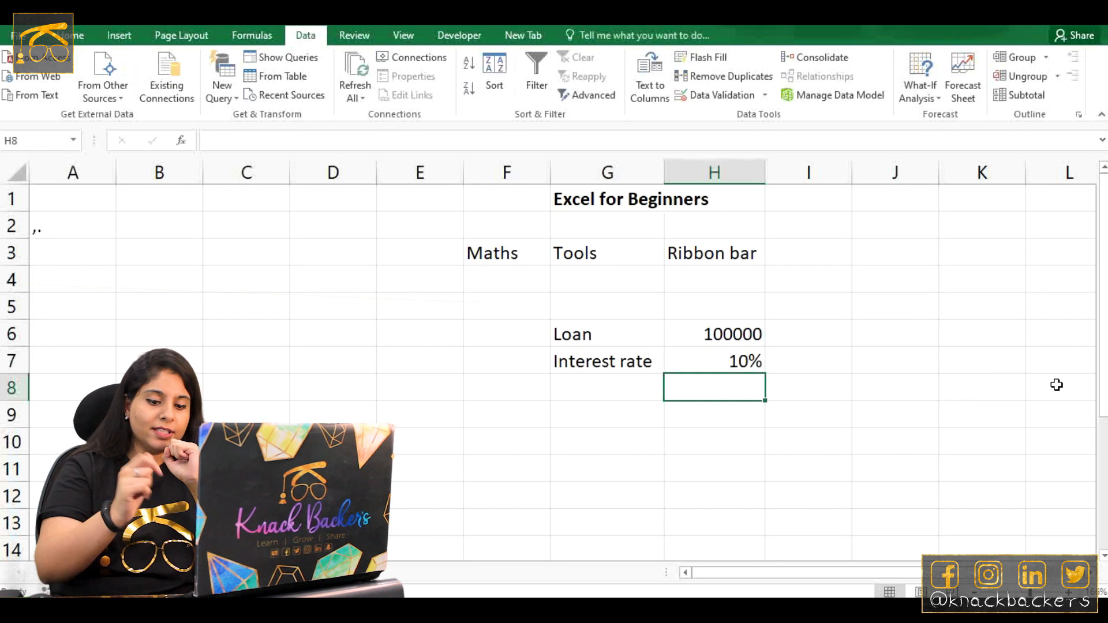
Enter the note p.a in cell I7, beside the interest rate
key("Up")
key("Right")
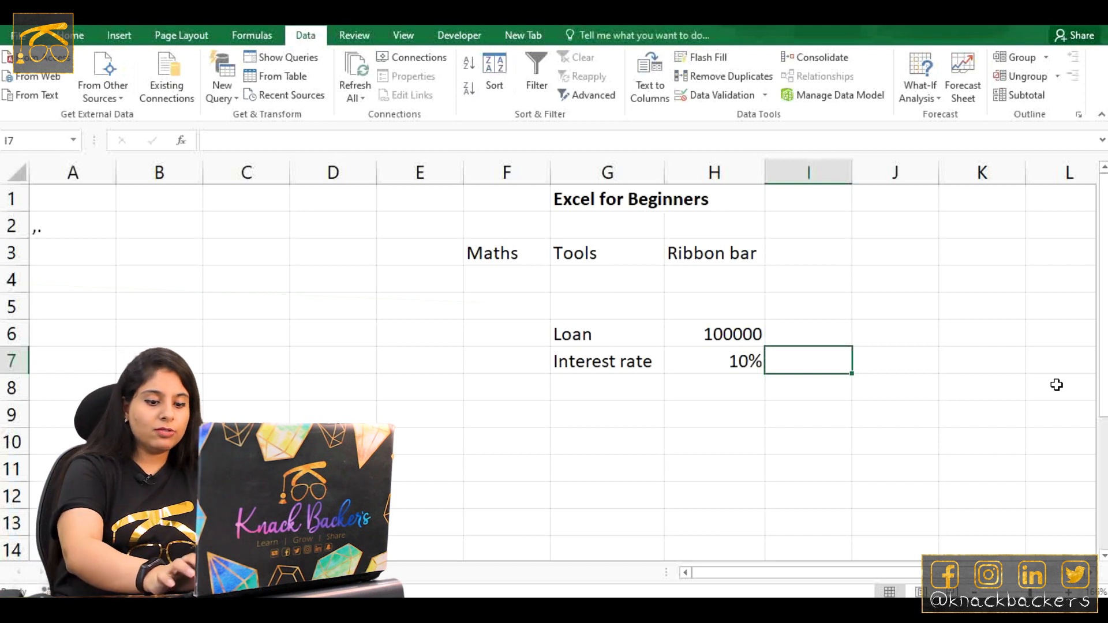
type("p.a")
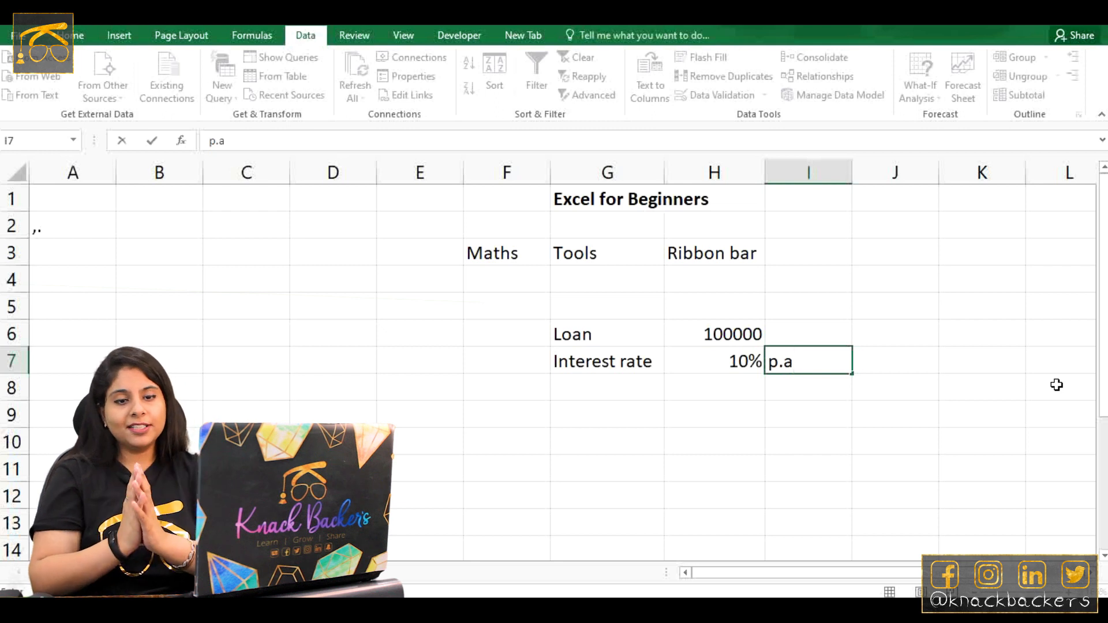
key("Return")
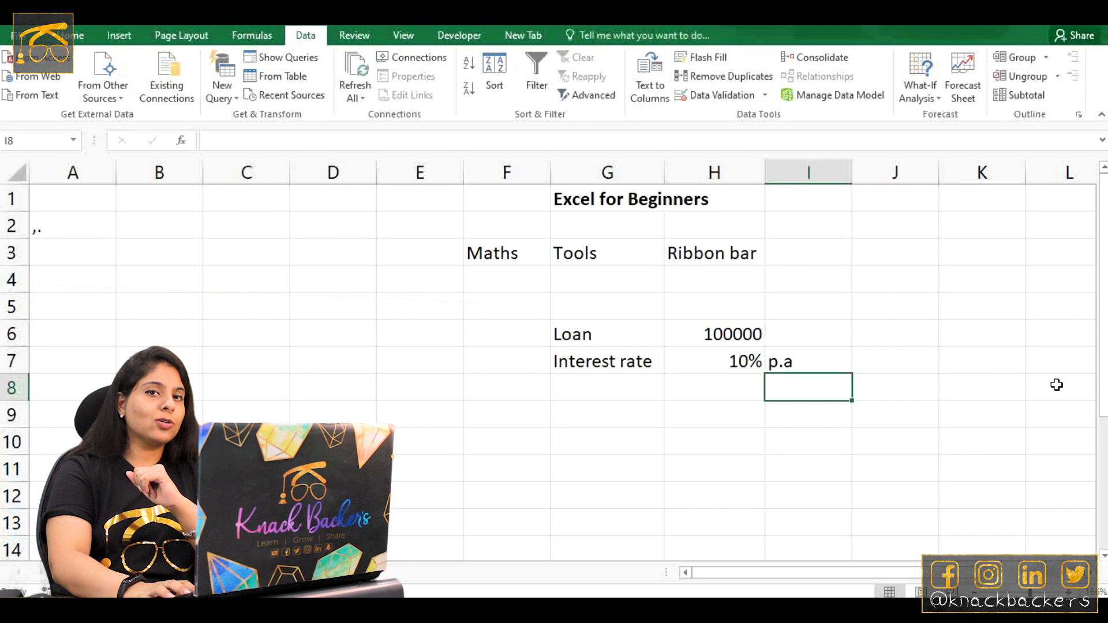
Enter the label Interest amt in cell G8, below the interest rate label
key("Left")
key("Left")
type("Inteer")
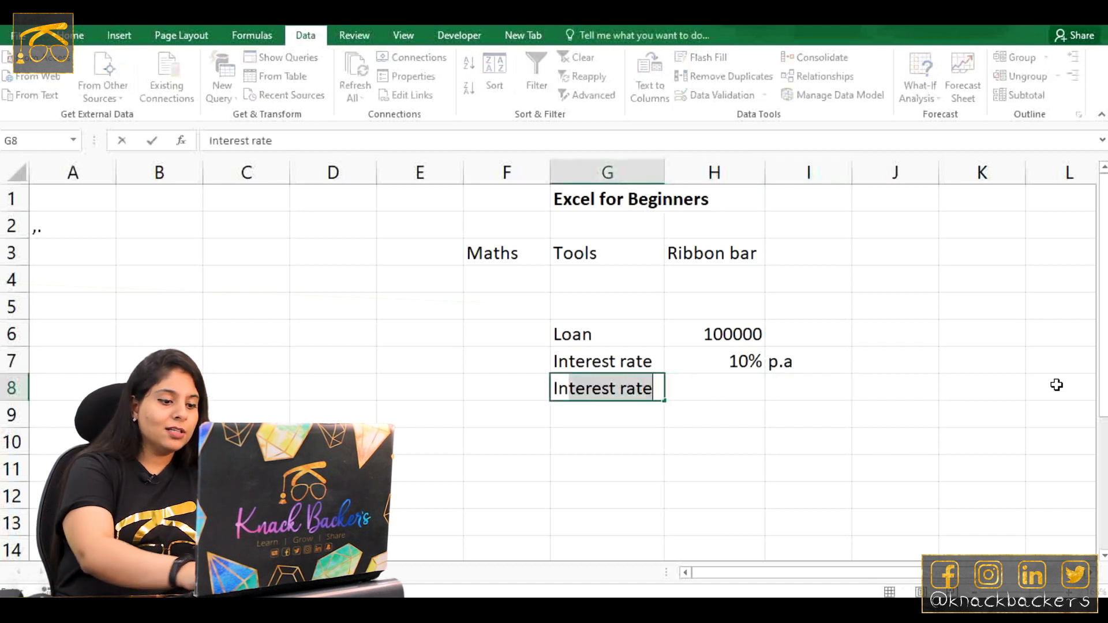
key("BackSpace")
key("BackSpace")
type("rest ")
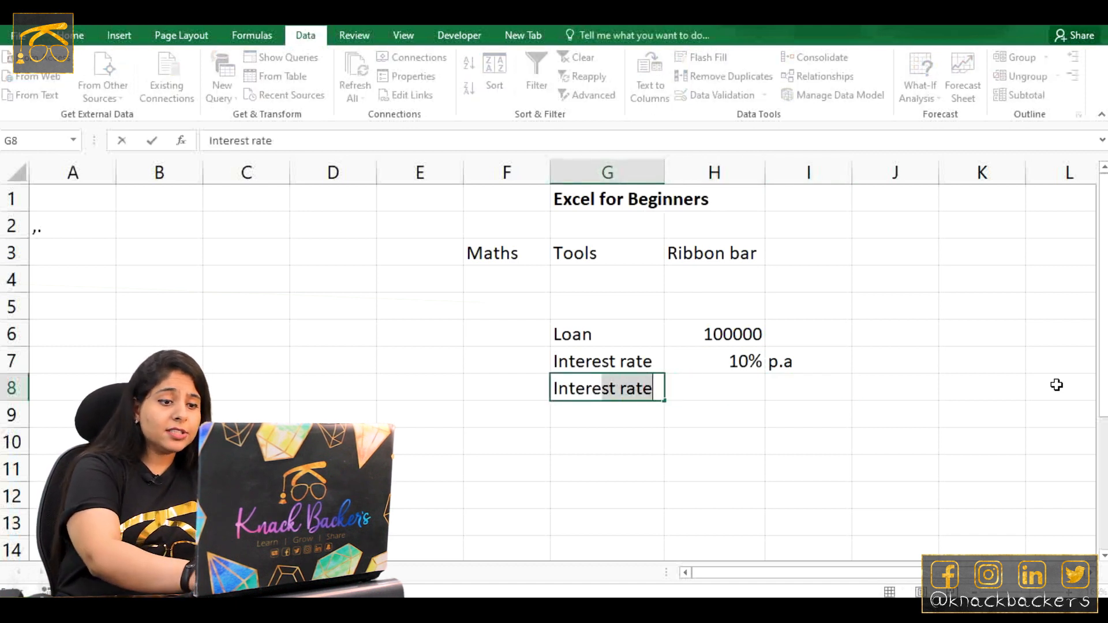
type("amt")
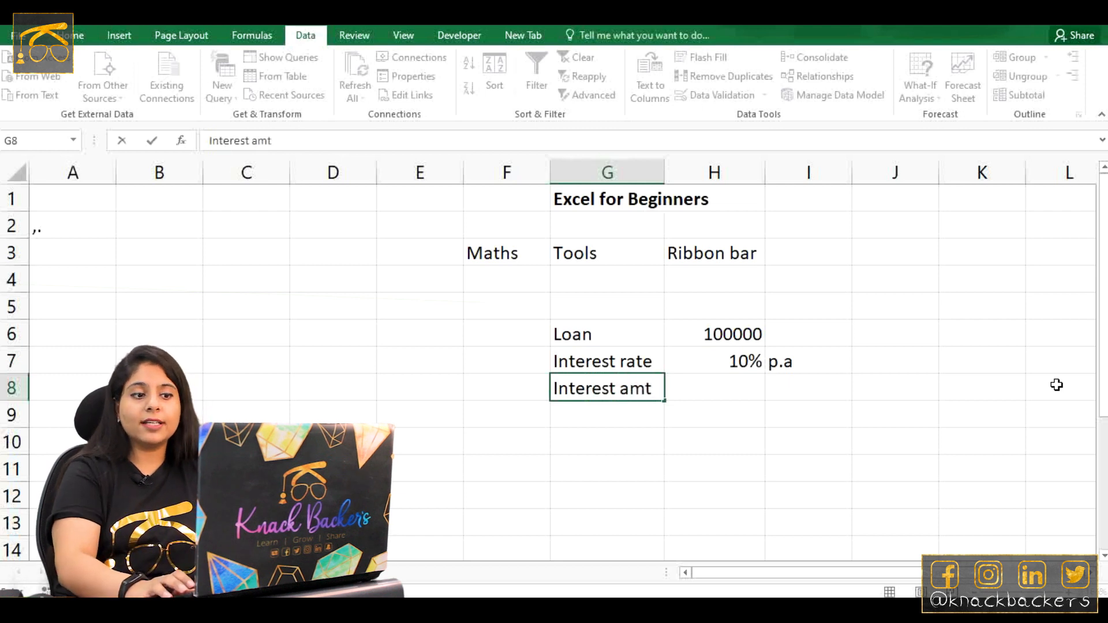
key("ctrl+Return")
key("Return")
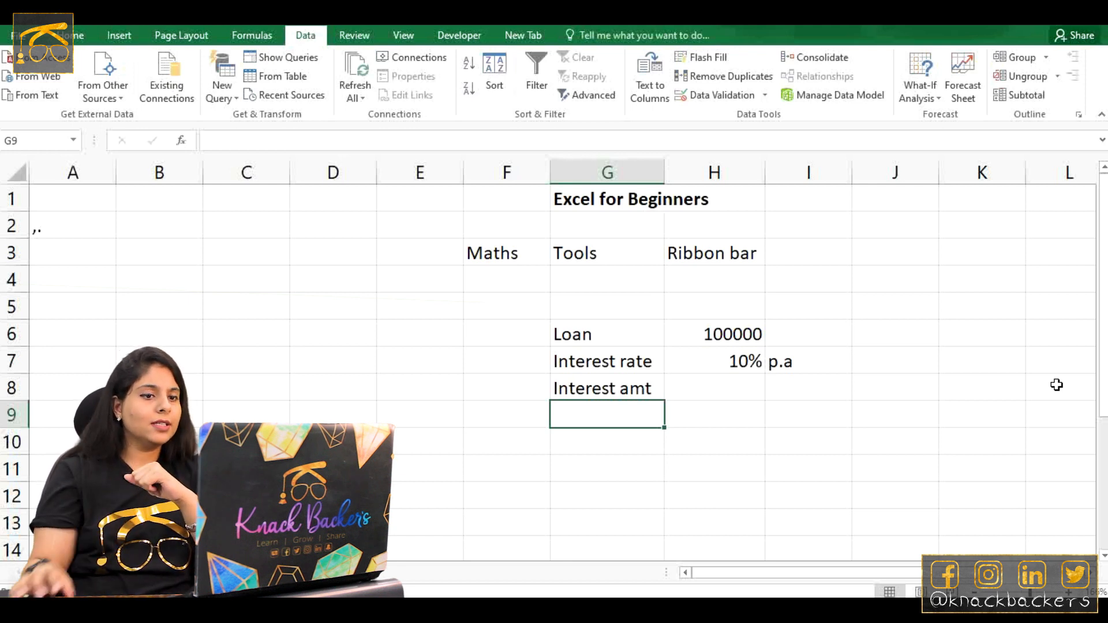
Calculate the interest amount in cell H8 with the formula =H6*H7
left_click(750, 380)
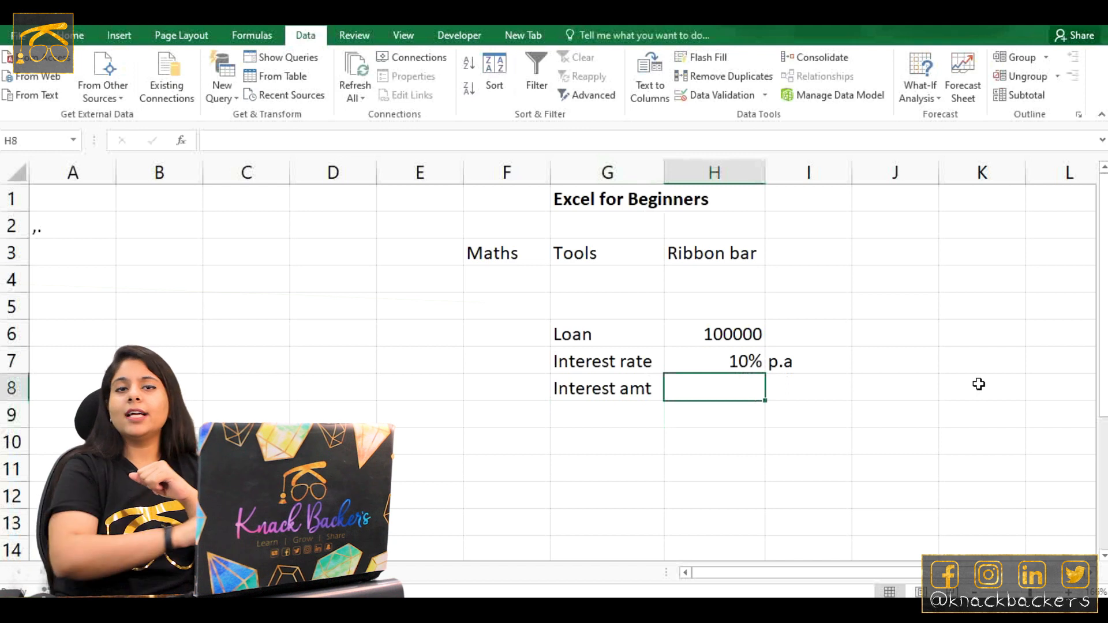
type("=")
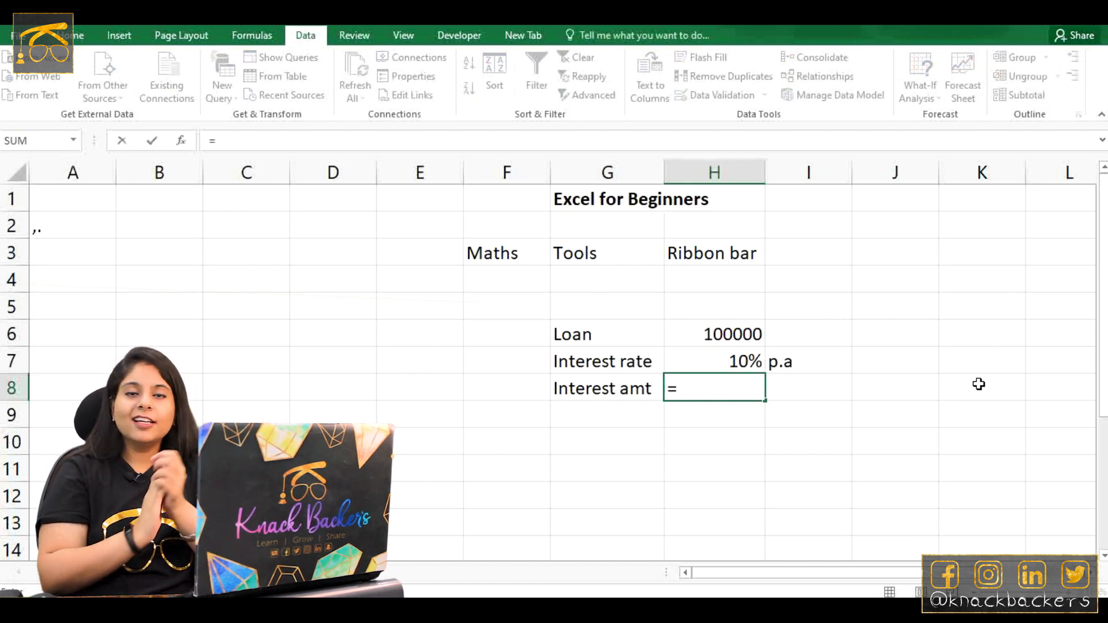
left_click(693, 333)
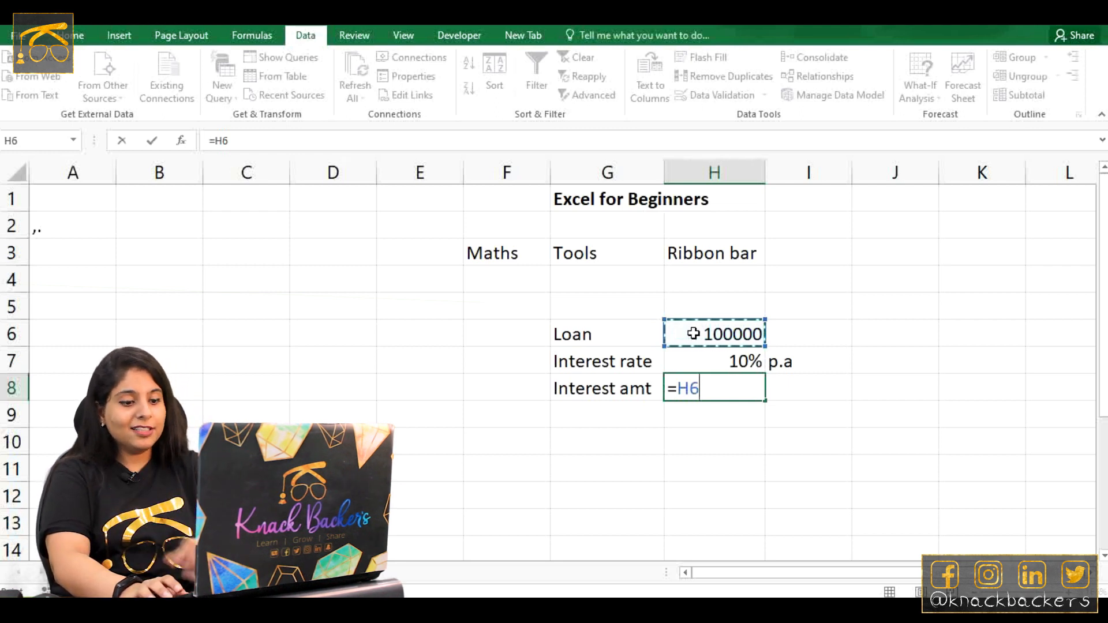
type("*")
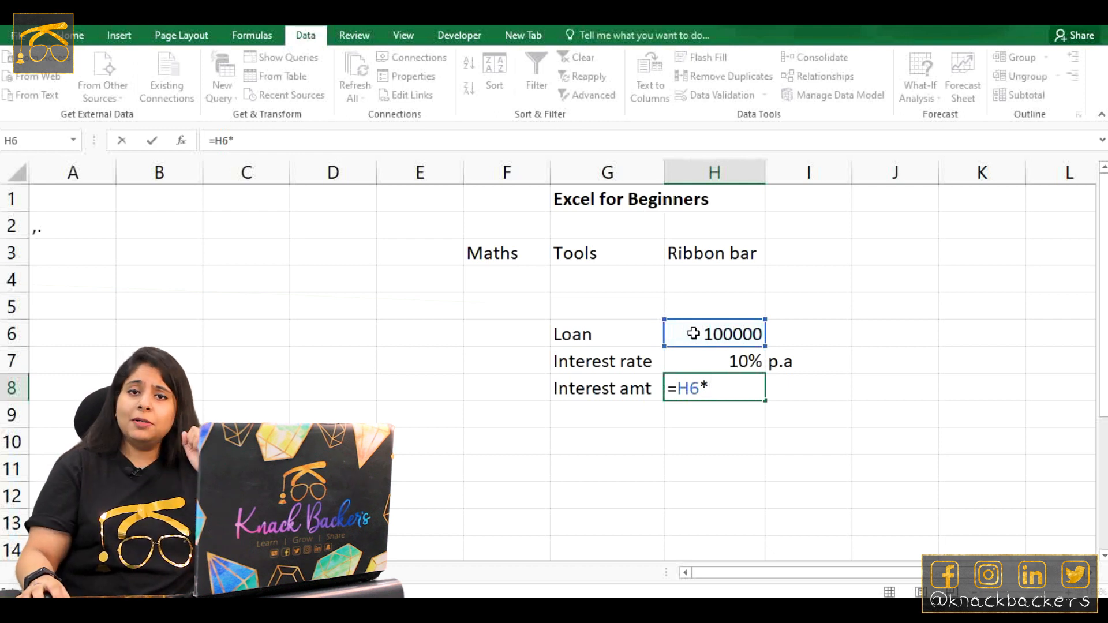
left_click(700, 359)
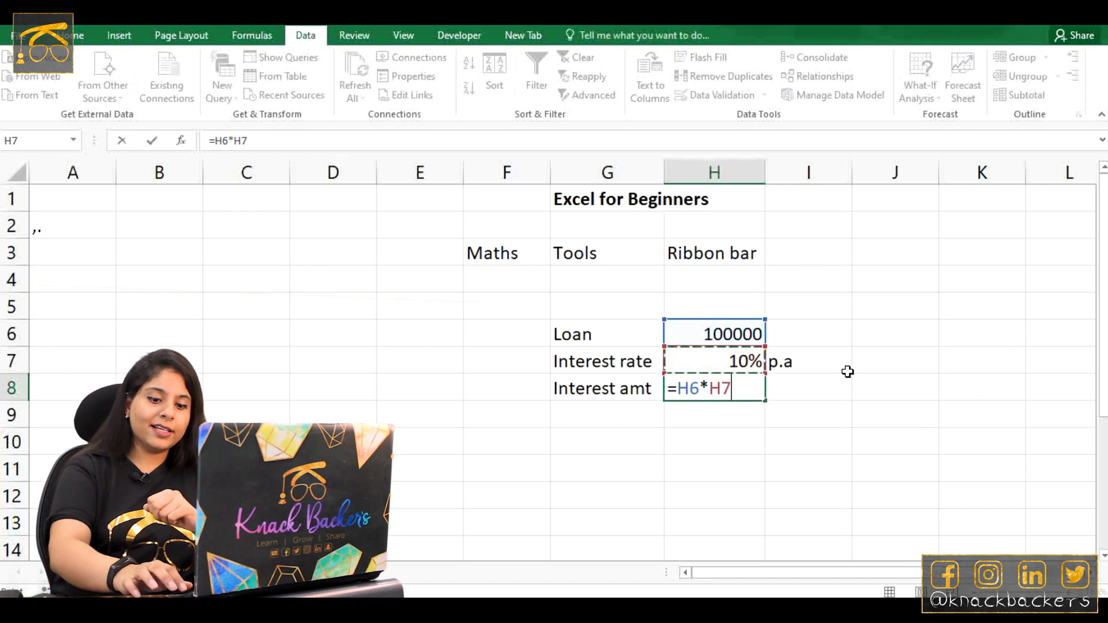
key("Return")
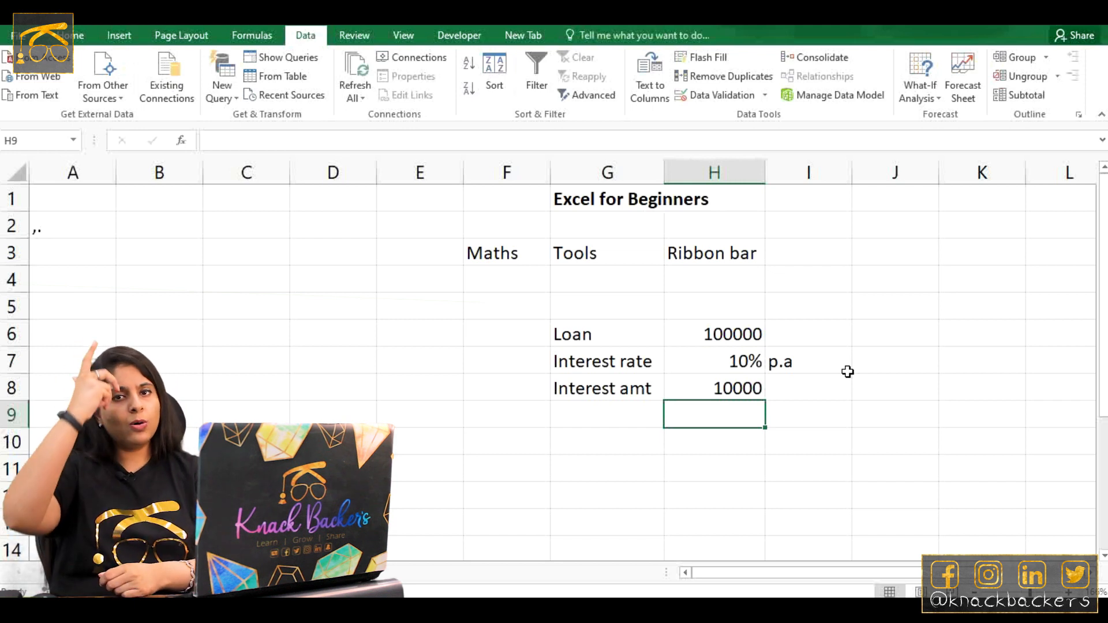
Try to append p.a to the 10% interest rate inside cell H7
left_click(744, 358)
left_click(266, 140)
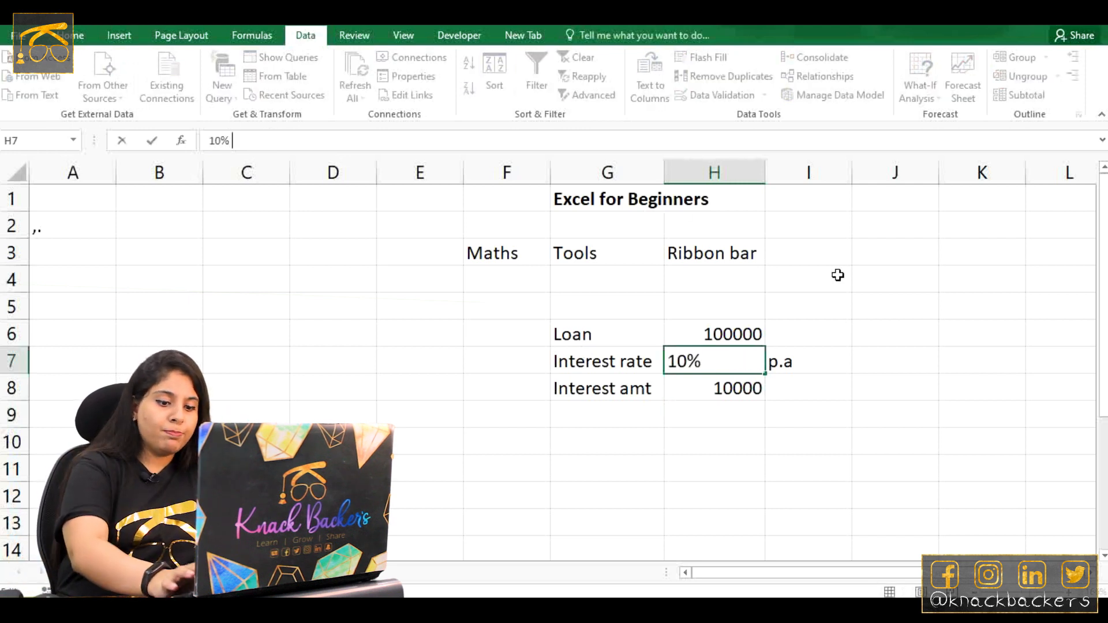
type("p.a")
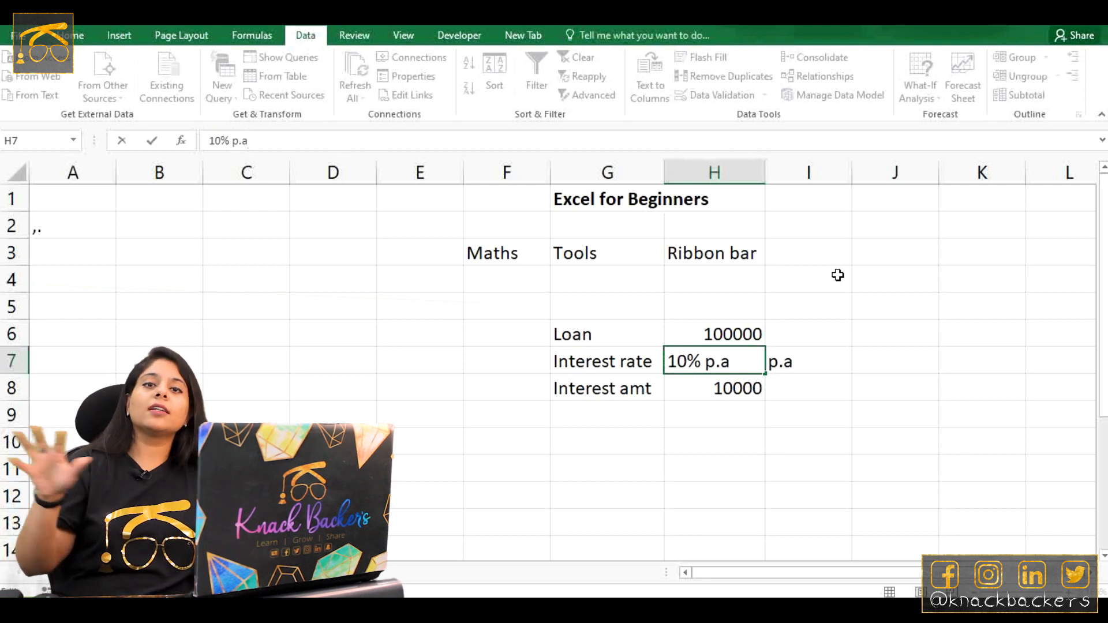
key("Return")
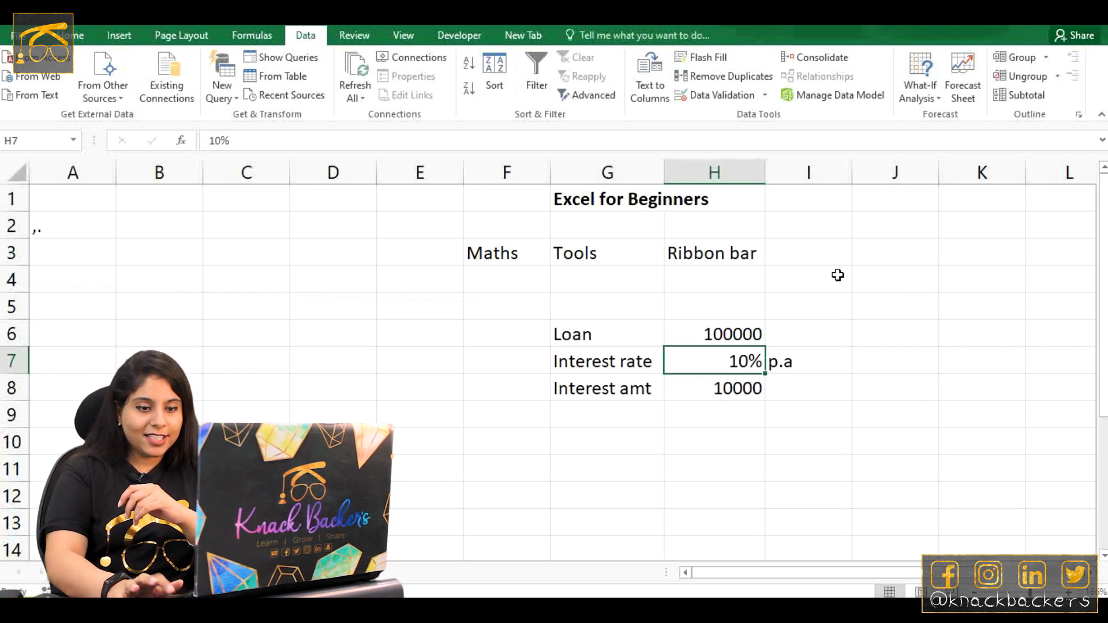
Clear cell I7 and apply the custom number format 0.00% p.a to the interest rate in cell H7
key("Right")
key("Delete")
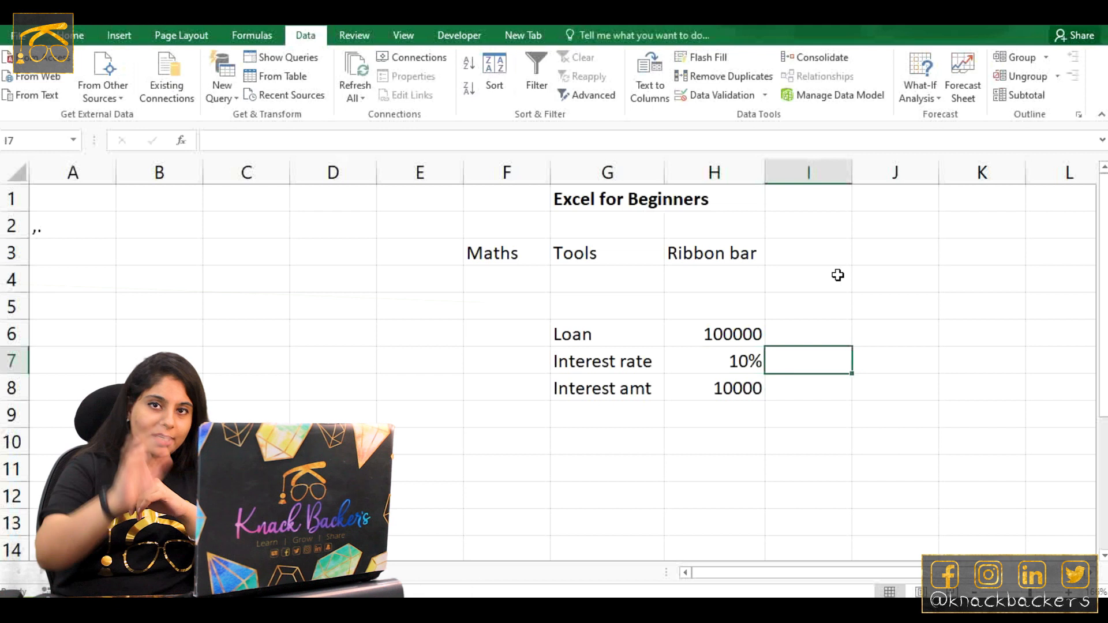
key("Left")
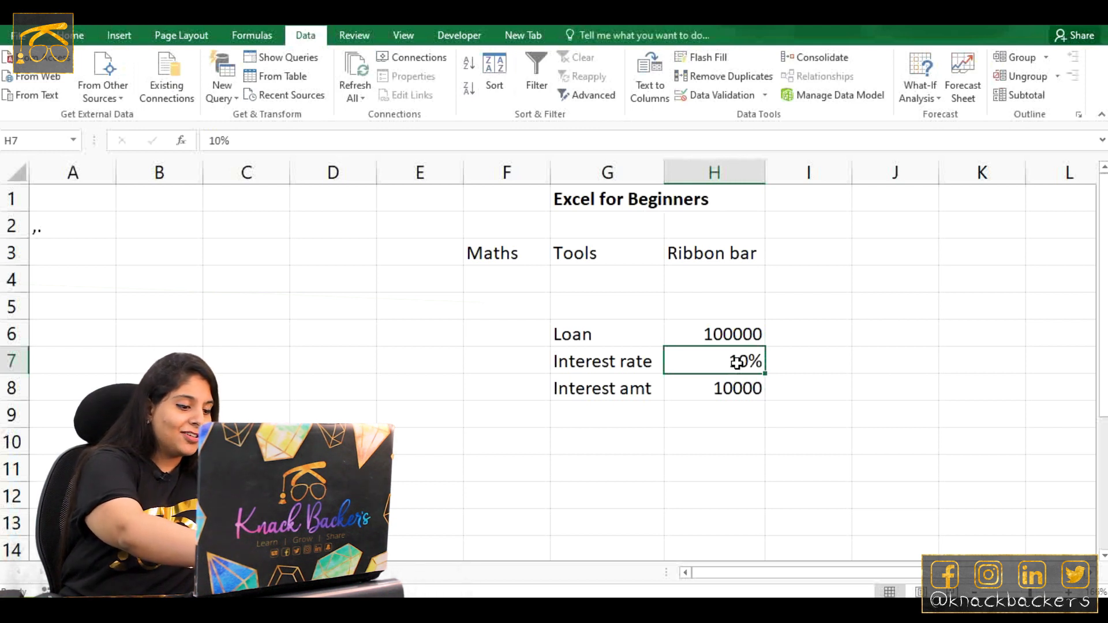
key("ctrl+1")
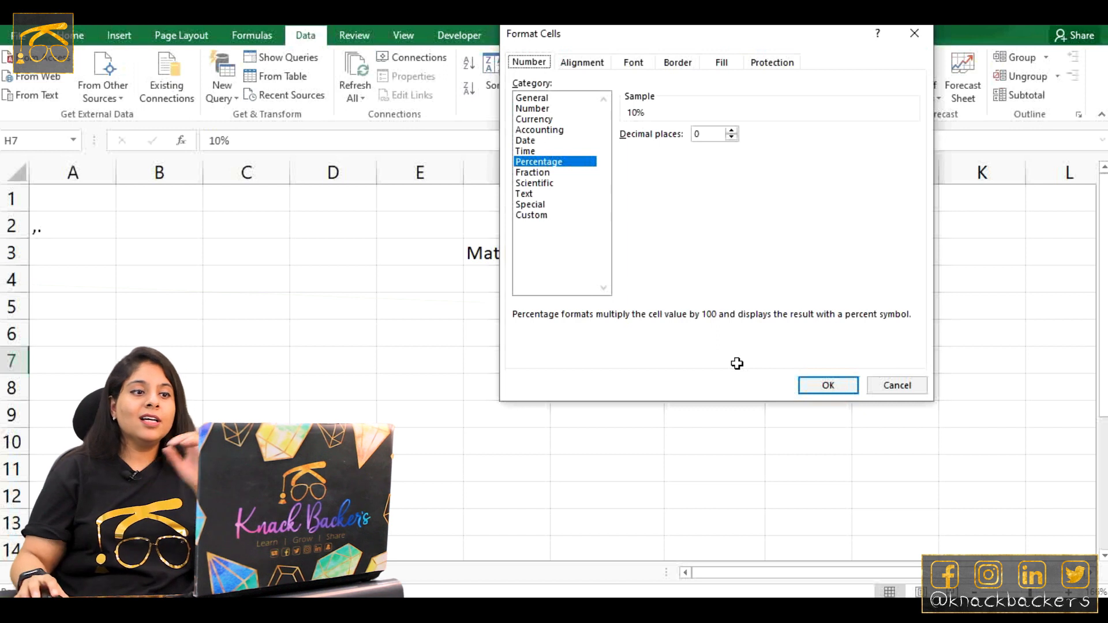
left_click(543, 216)
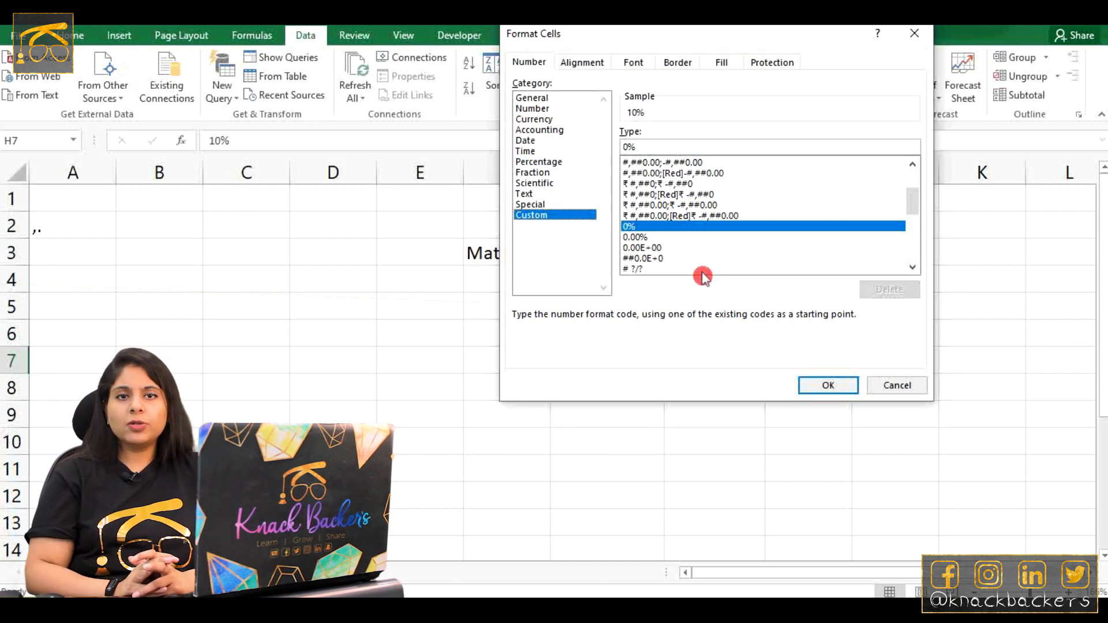
left_click(664, 237)
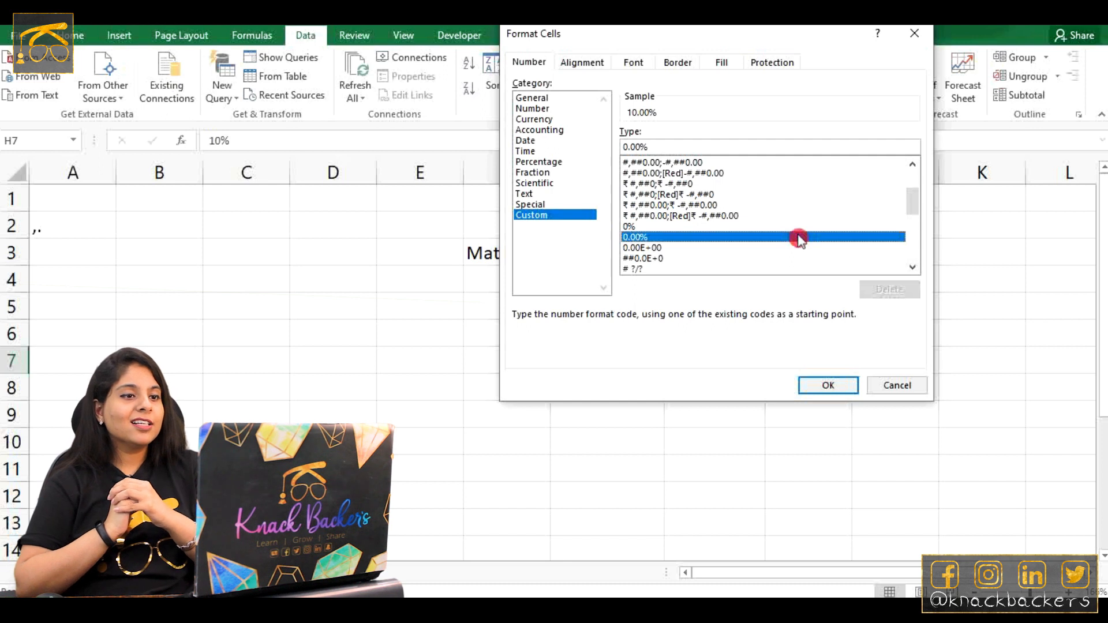
left_click(660, 145)
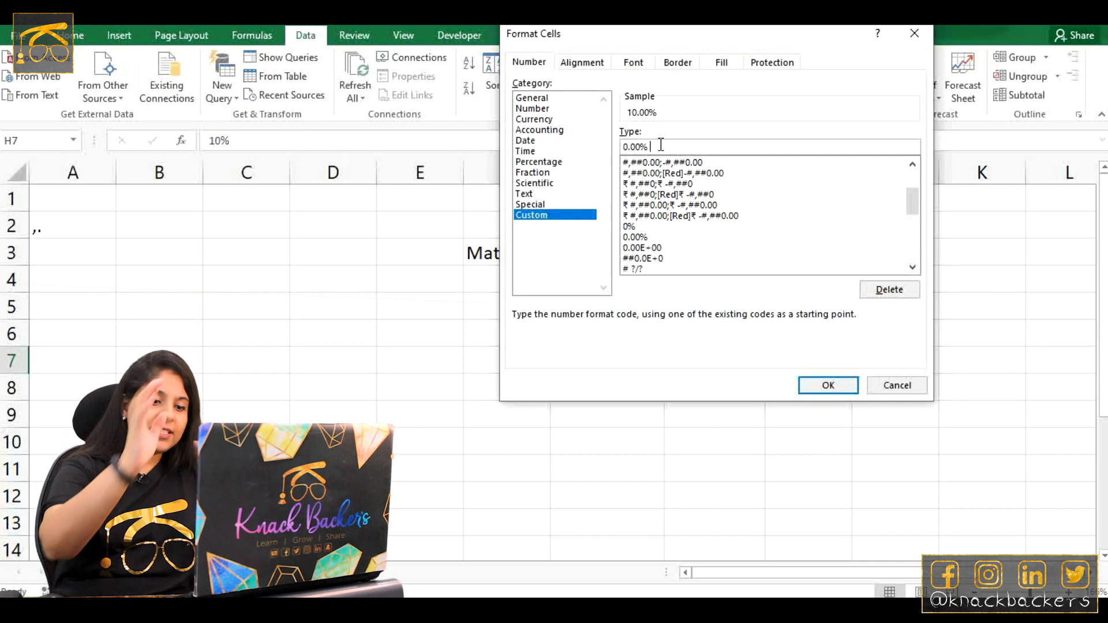
type("p.a")
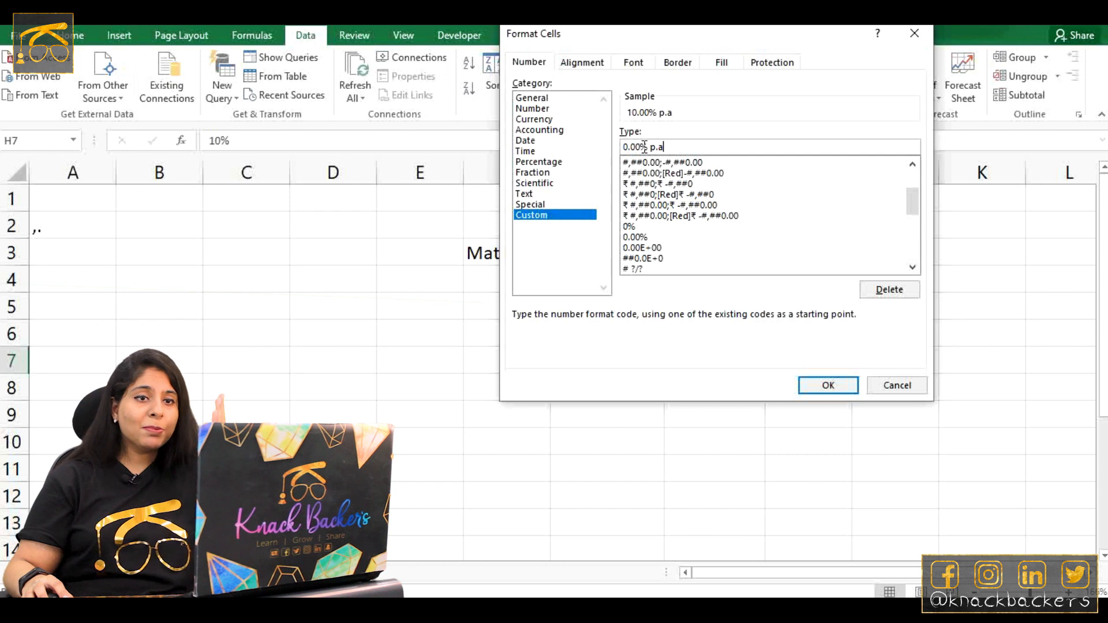
left_click_drag(638, 120, 634, 101)
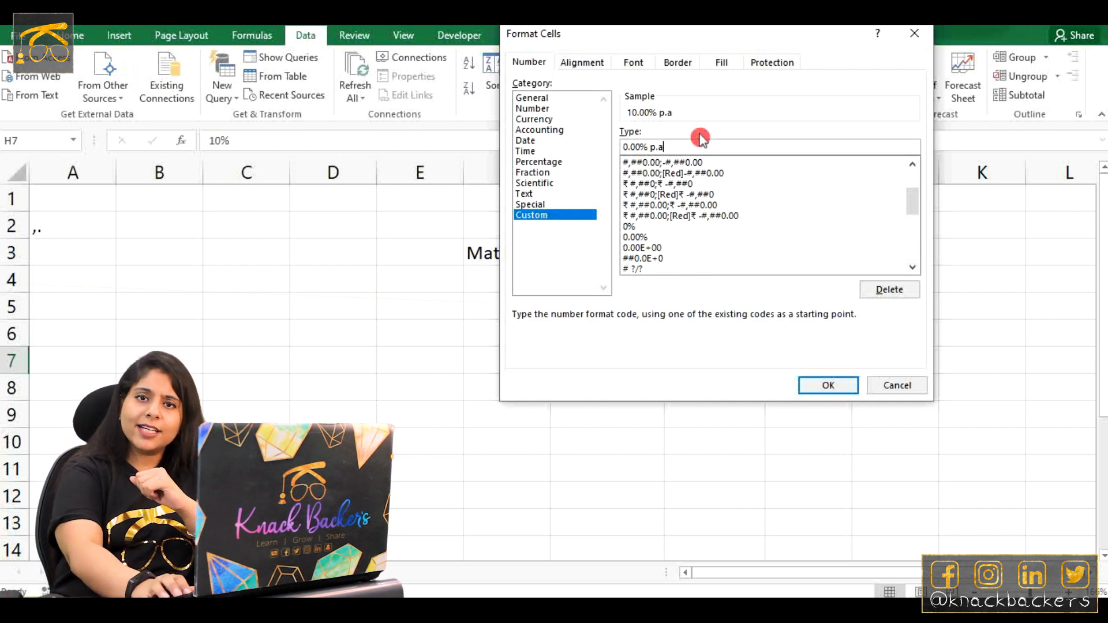
key("Return")
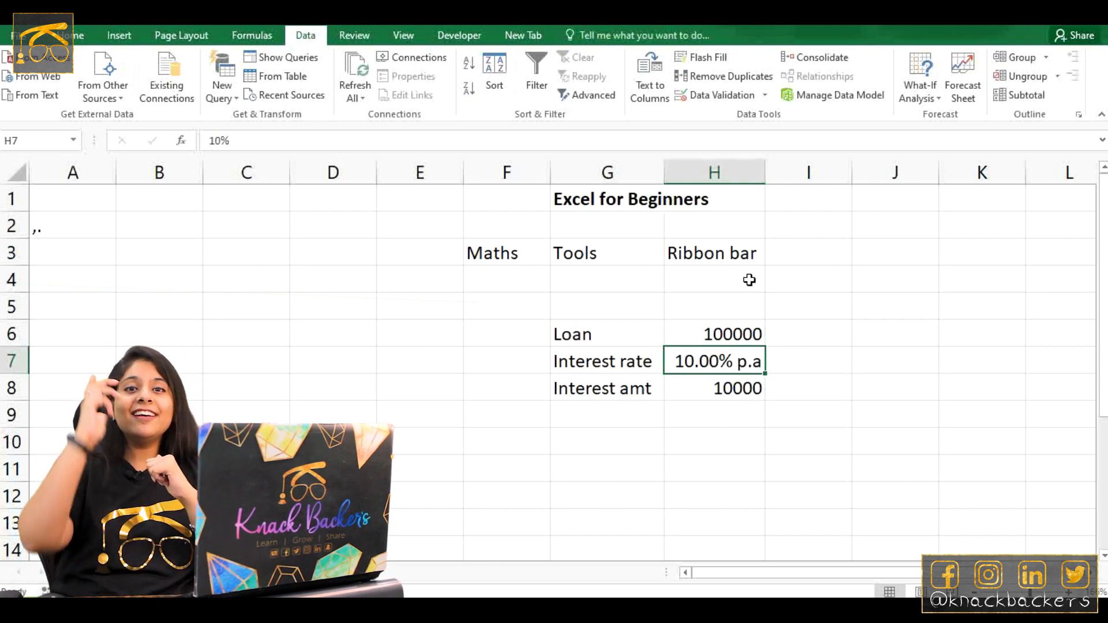
Inspect the formula behind the interest amount in H8 and the underlying value of the interest rate in H7
left_click(698, 390)
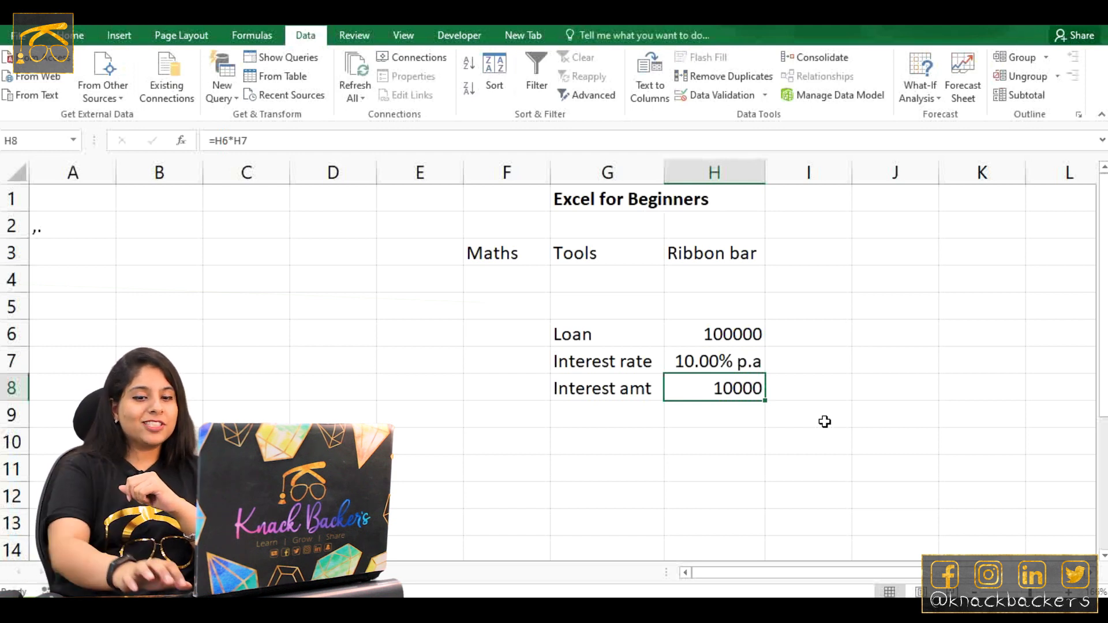
key("Up")
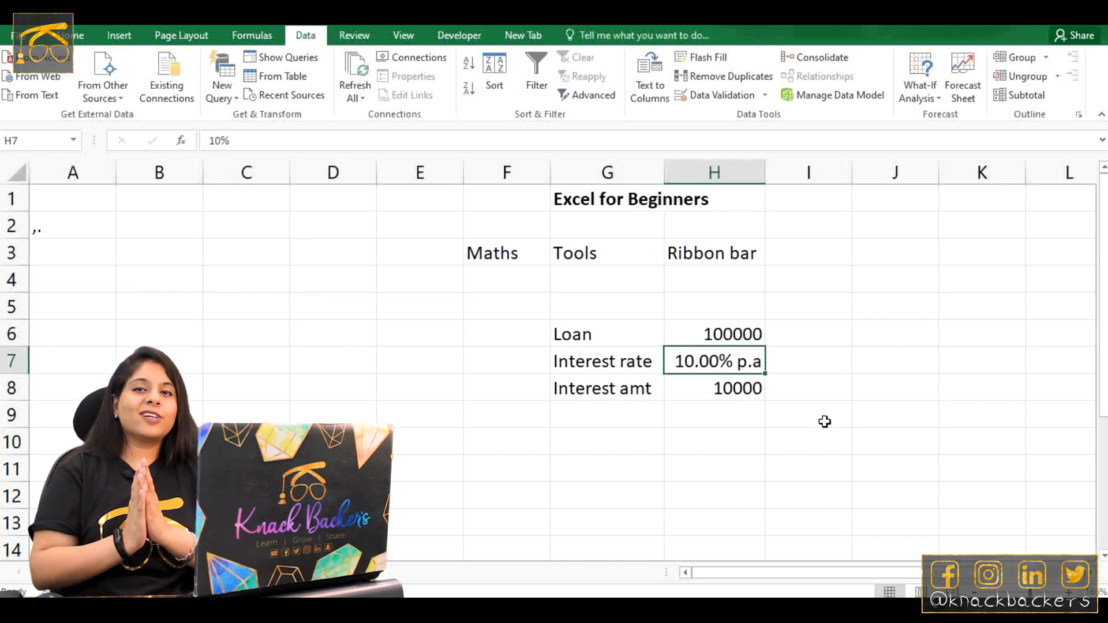
left_click(285, 141)
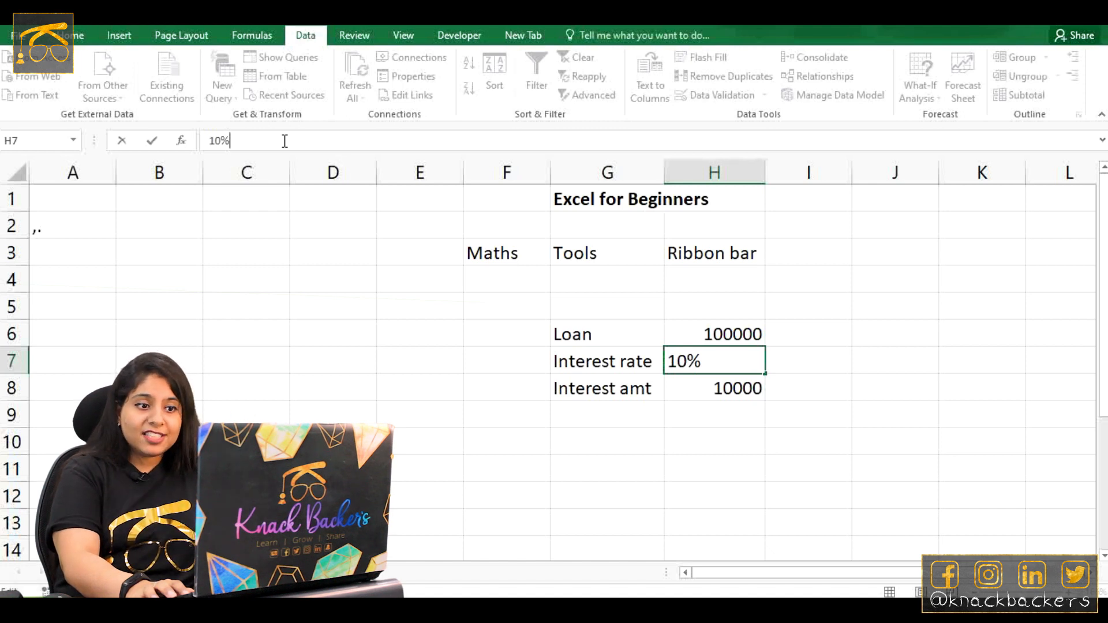
key("Return")
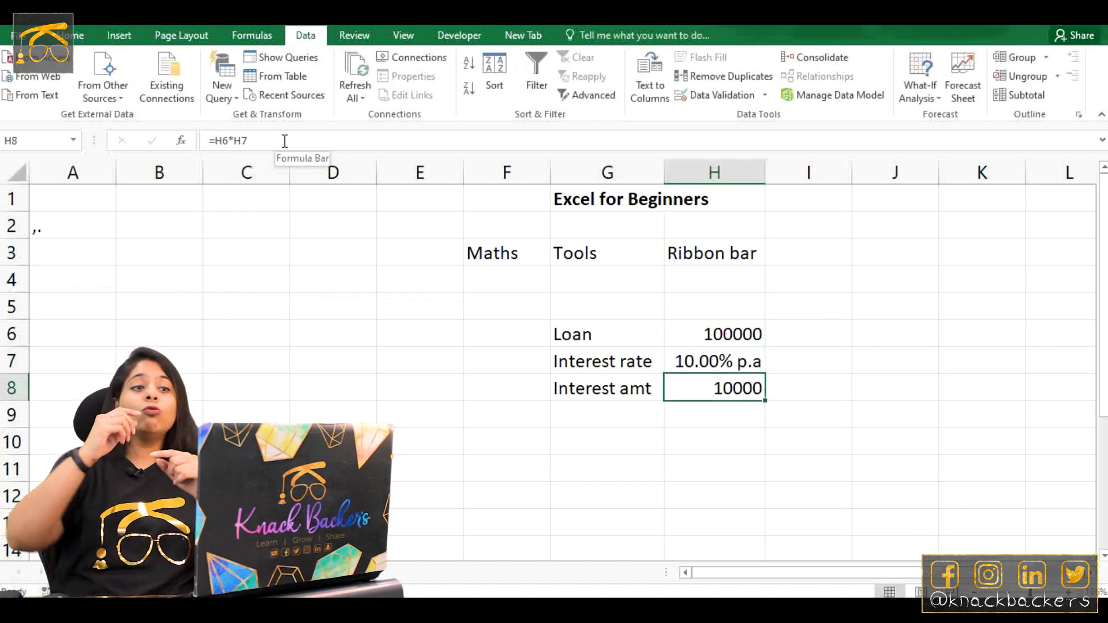
key("Up")
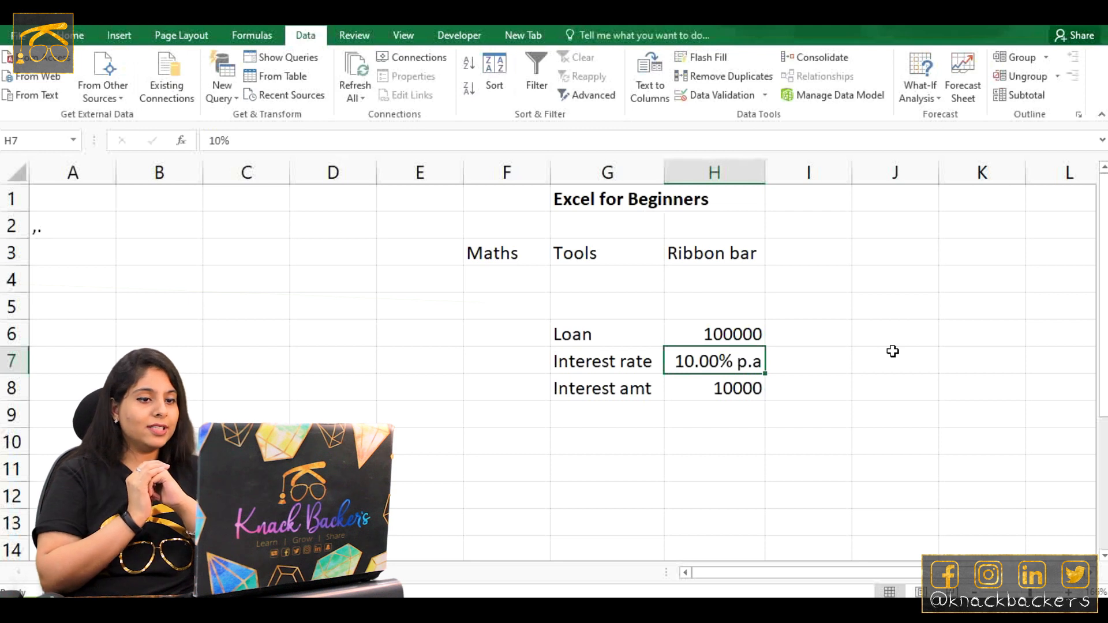
Examine the command groups offered by each ribbon category, from File through View
left_click(185, 69)
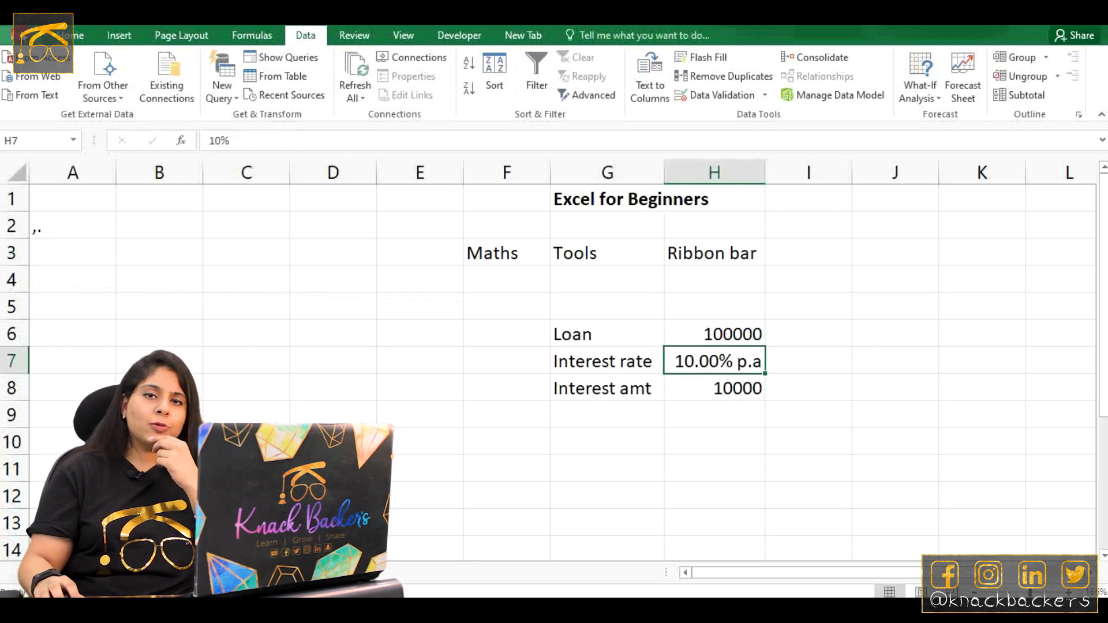
left_click(23, 36)
left_click(49, 43)
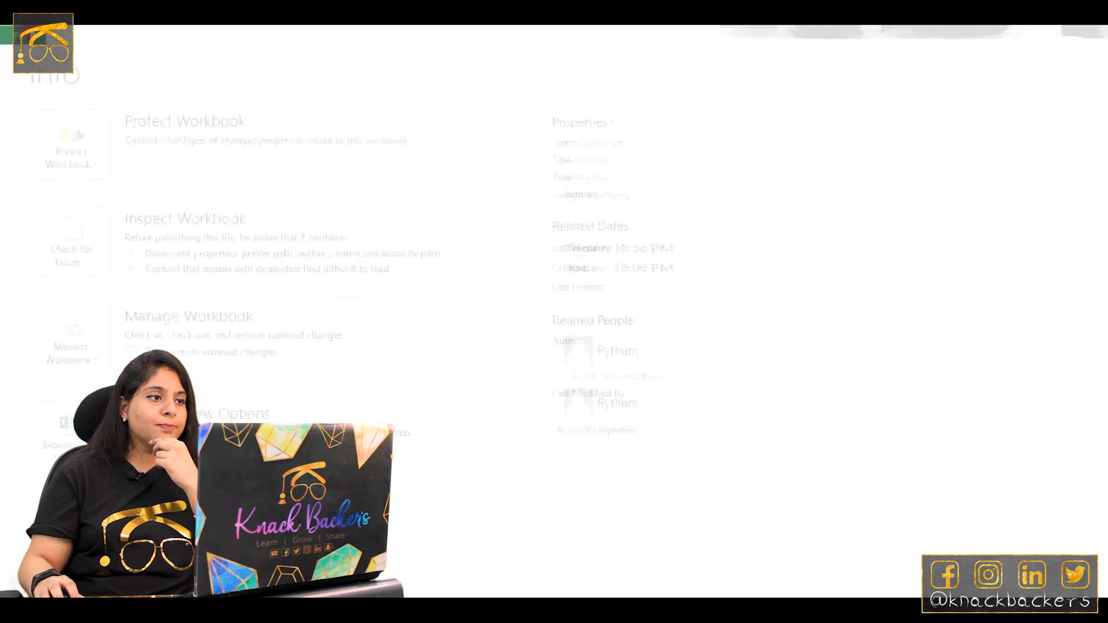
left_click(66, 36)
left_click(119, 35)
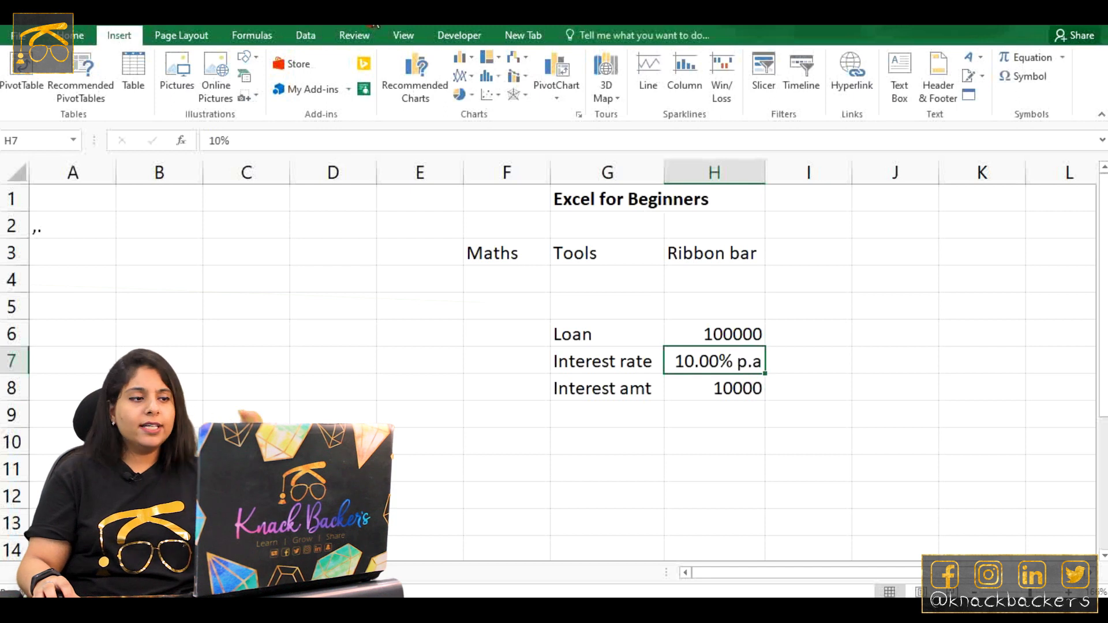
left_click(202, 33)
left_click(262, 34)
left_click(314, 35)
left_click(366, 38)
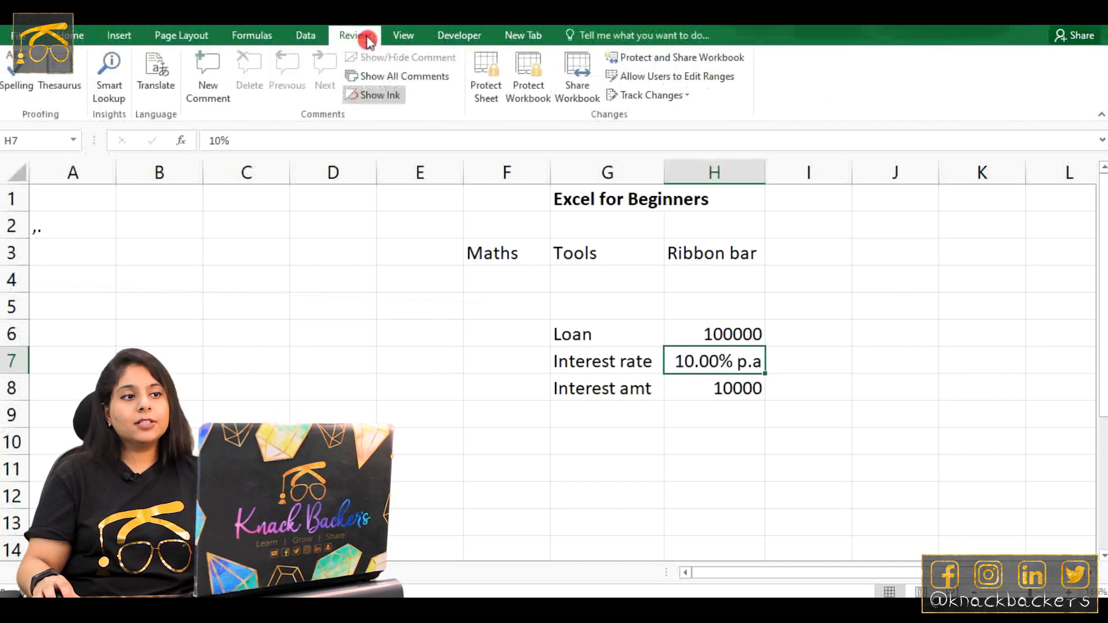
left_click(404, 36)
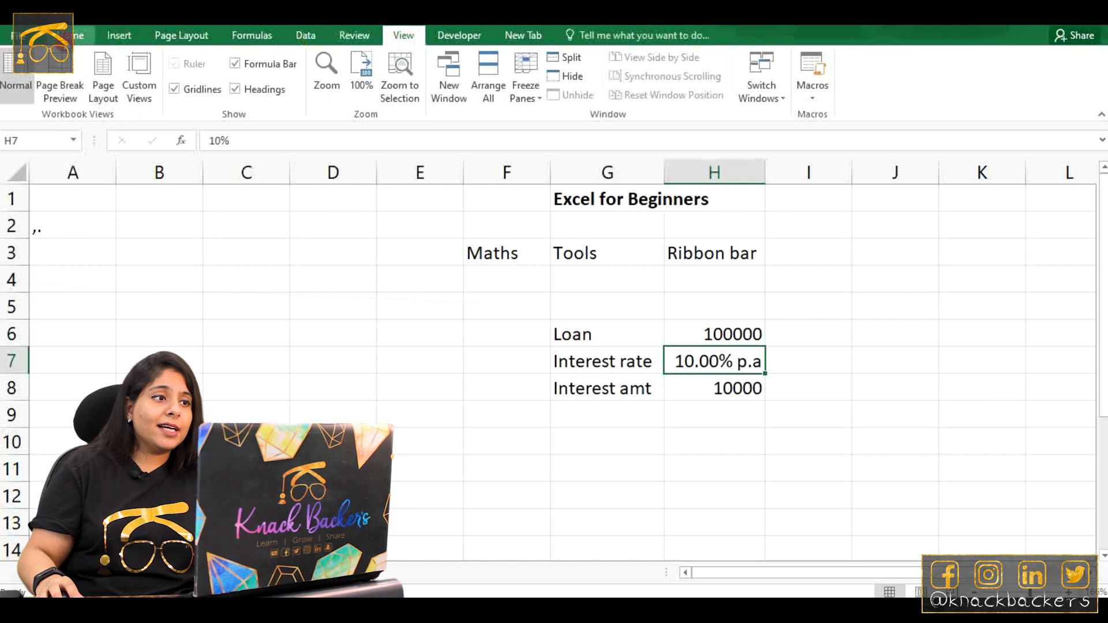
Review the command groups in the Home, Insert, Page Layout and Formulas categories, finishing on Home
left_click(70, 38)
left_click(118, 40)
left_click(178, 36)
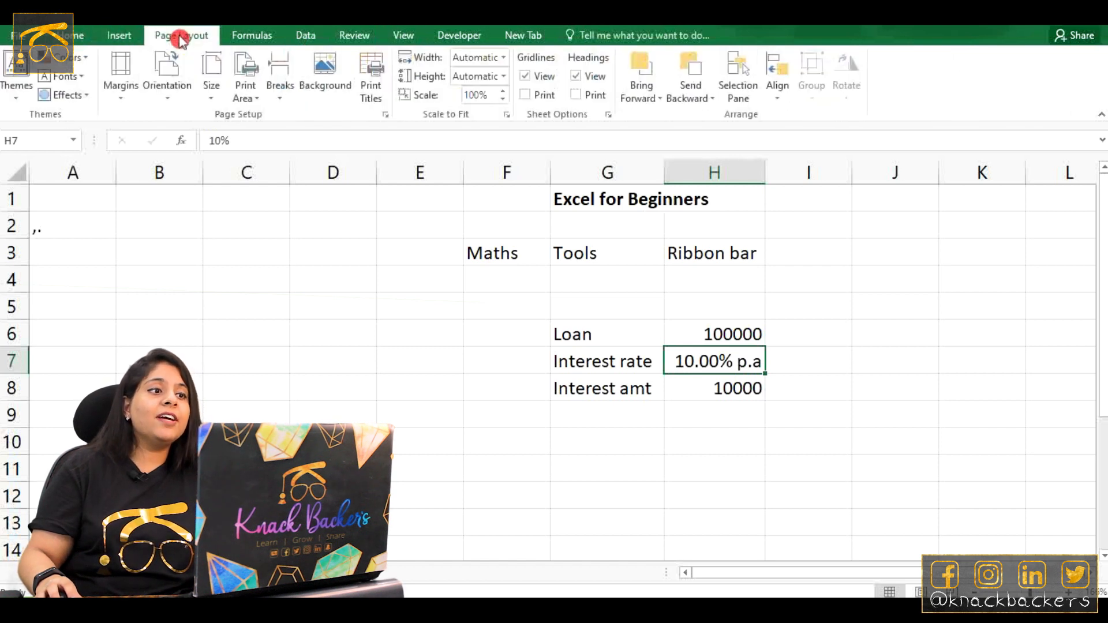
left_click(235, 39)
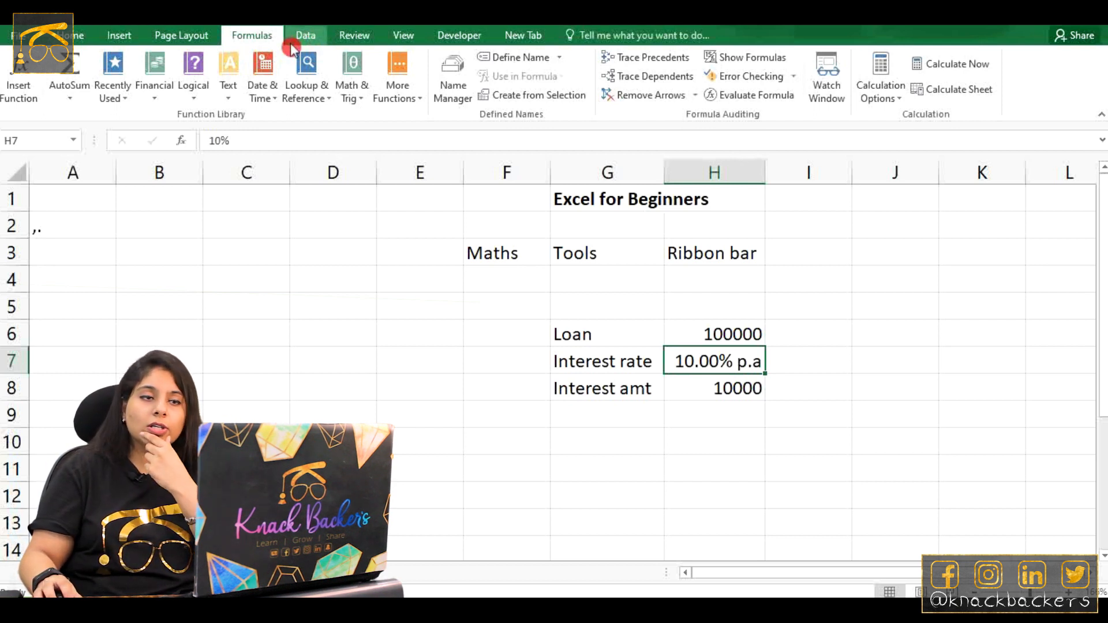
left_click(180, 36)
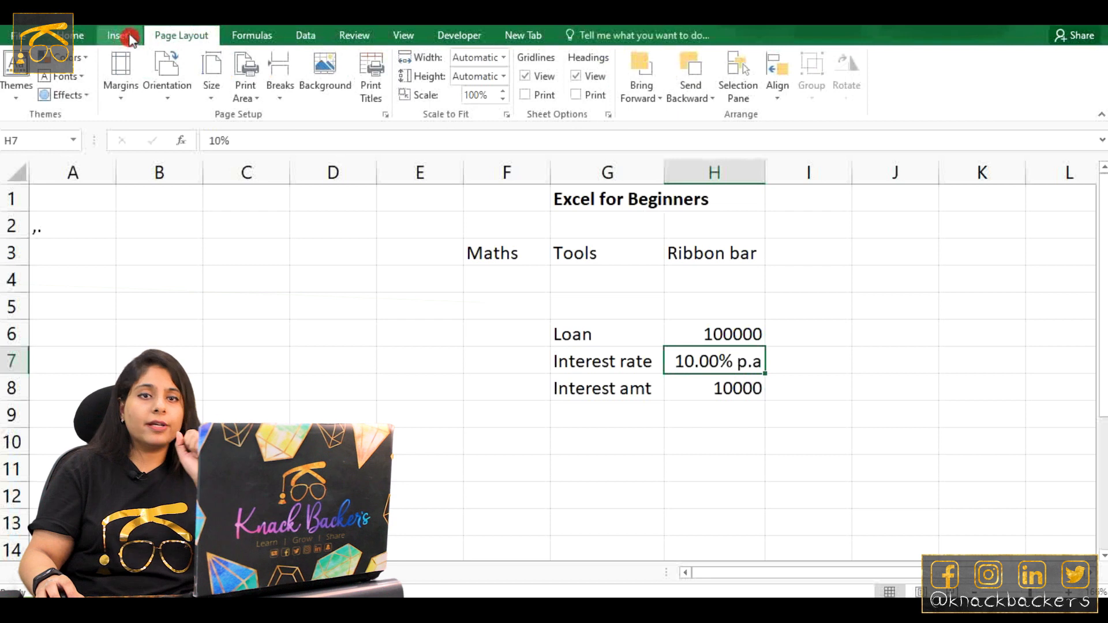
left_click(129, 38)
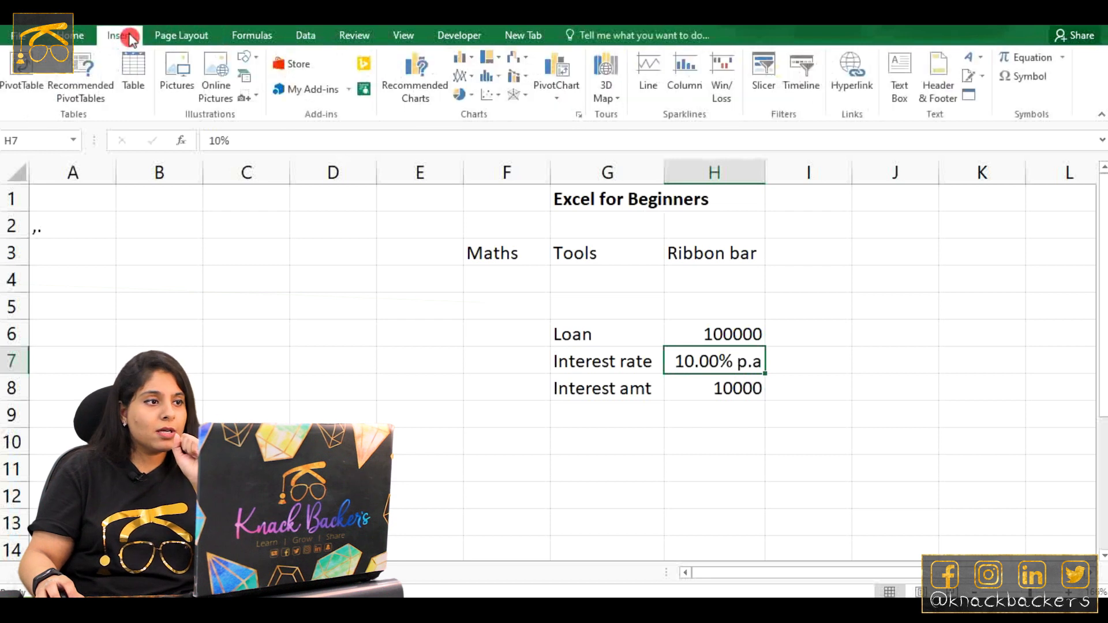
left_click(83, 38)
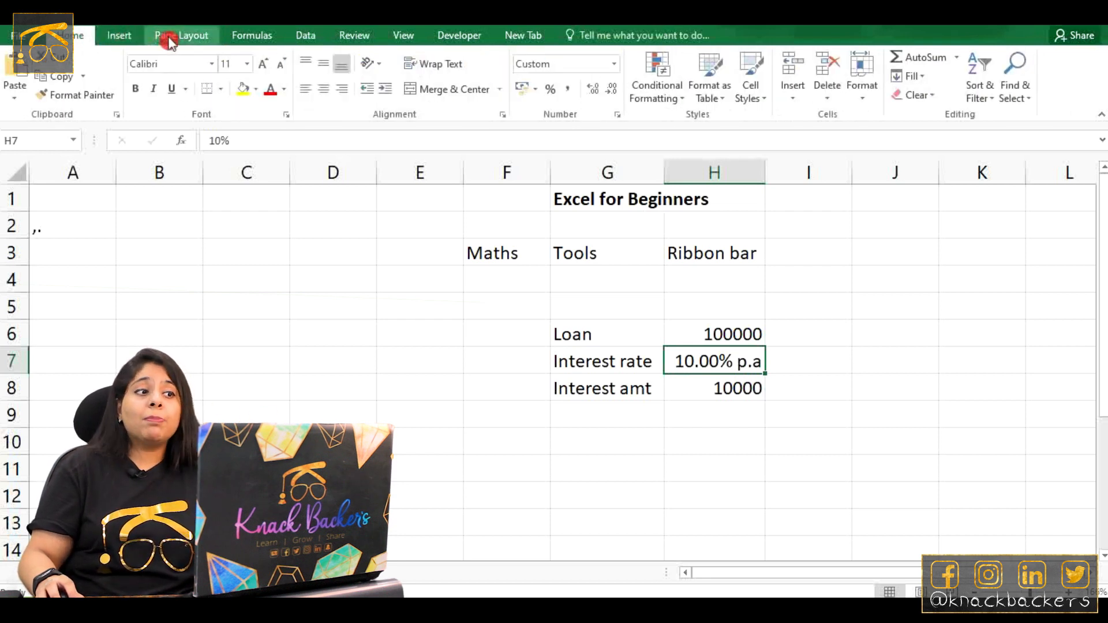
left_click(124, 36)
left_click(179, 36)
left_click(233, 38)
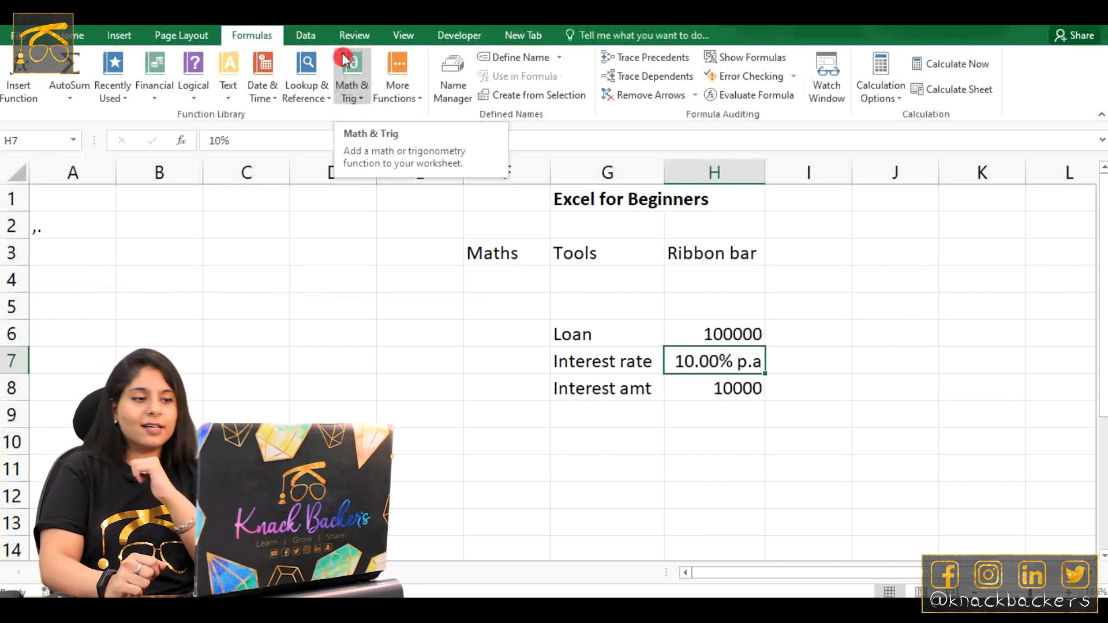
left_click(81, 36)
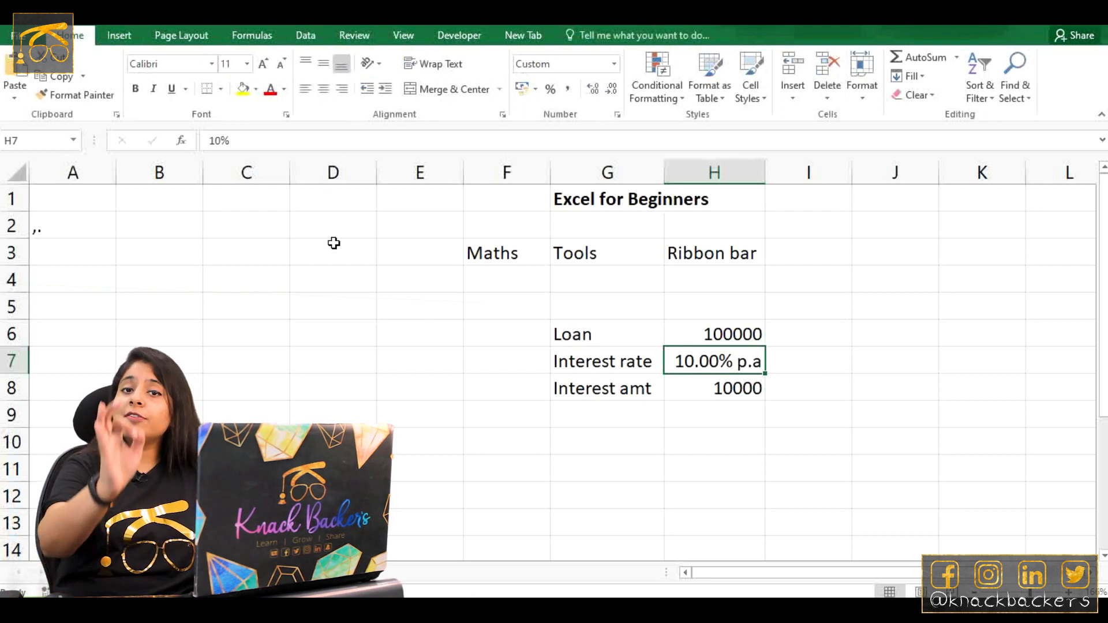
Bring up Goal Seek from the What-If Analysis options with H7 selected, and close it without entering a target
key("alt")
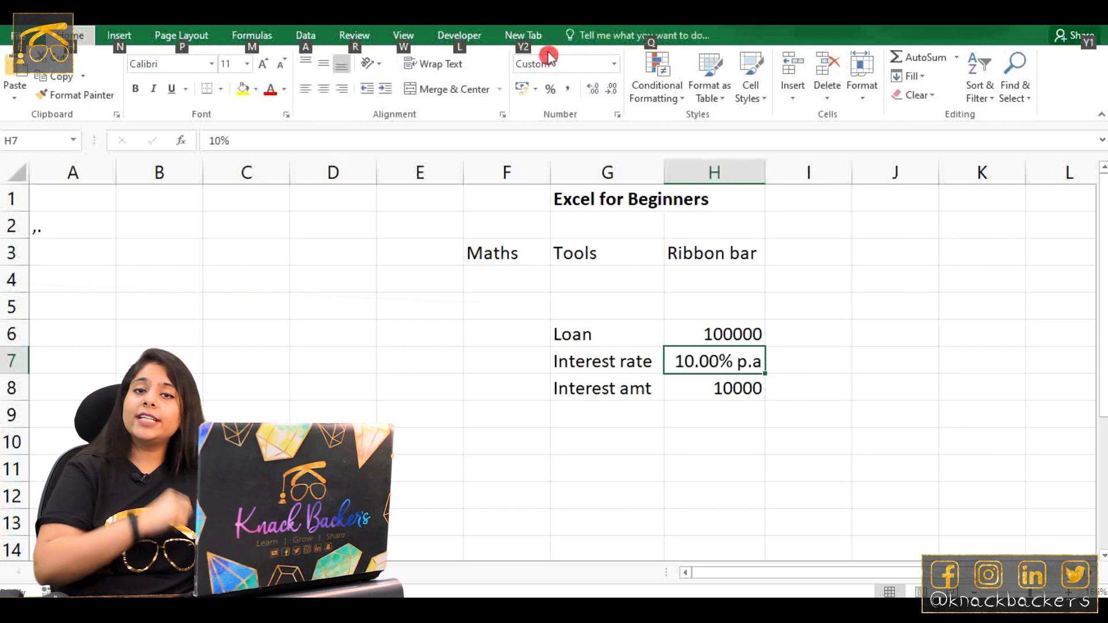
key("a")
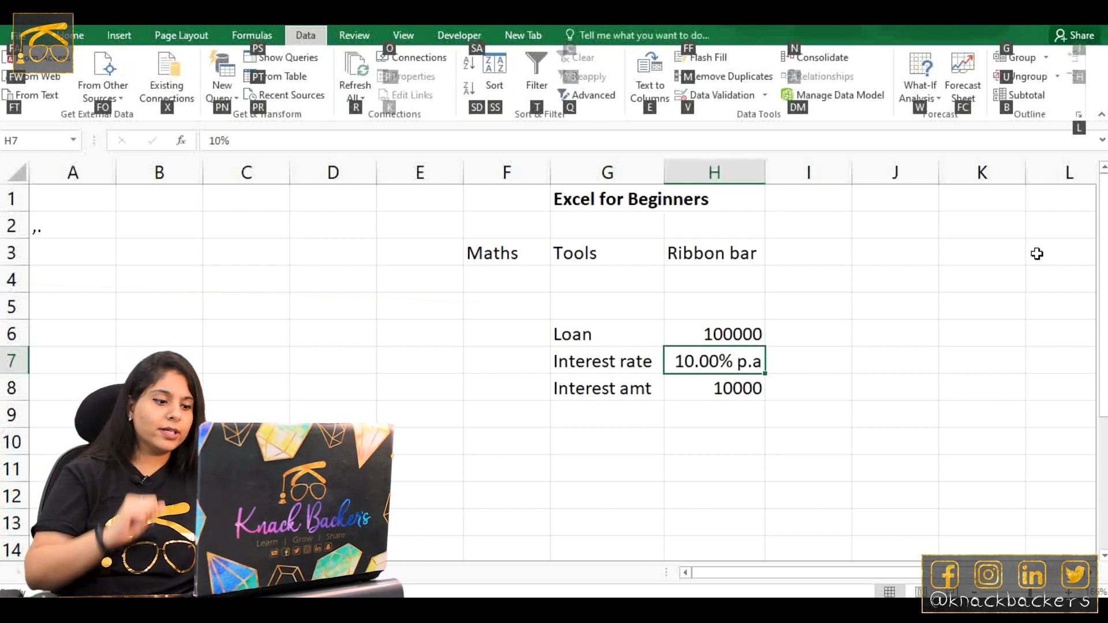
key("w")
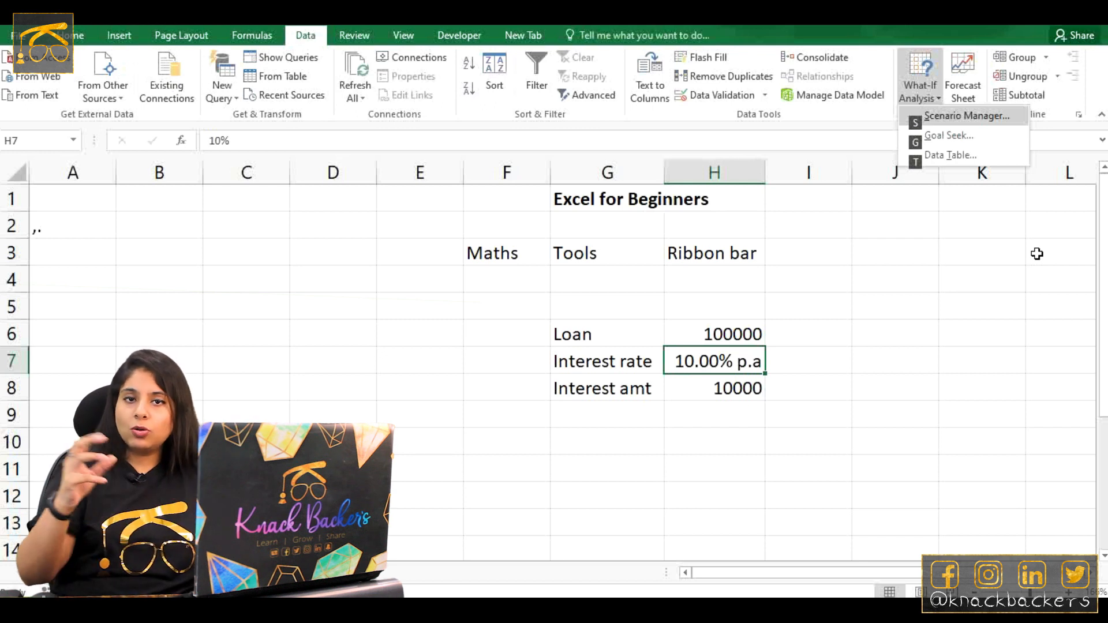
key("g")
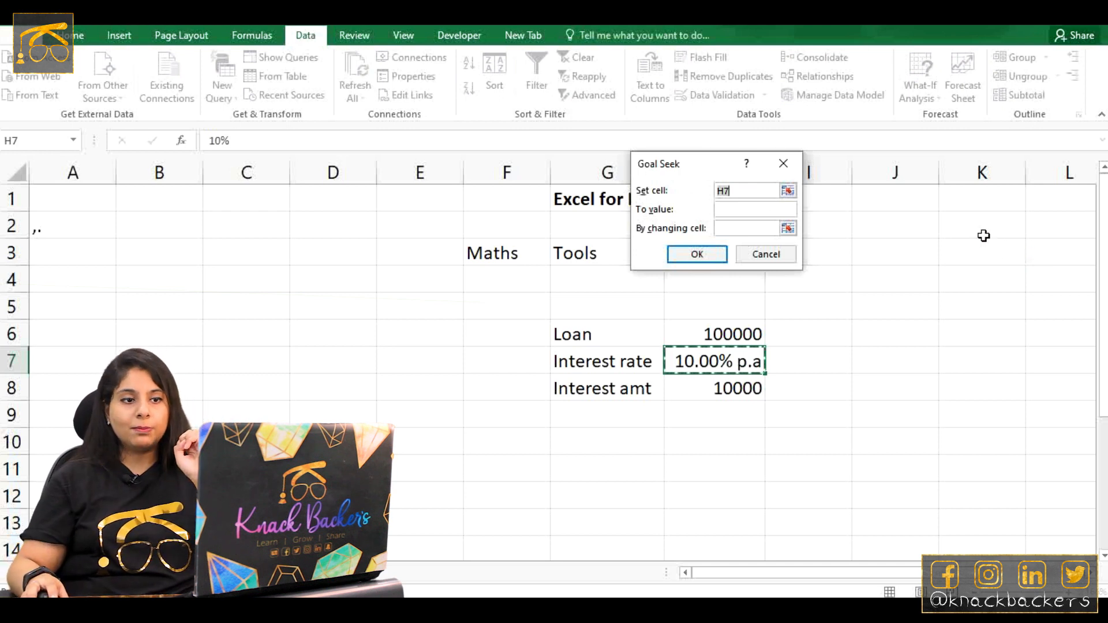
left_click(784, 163)
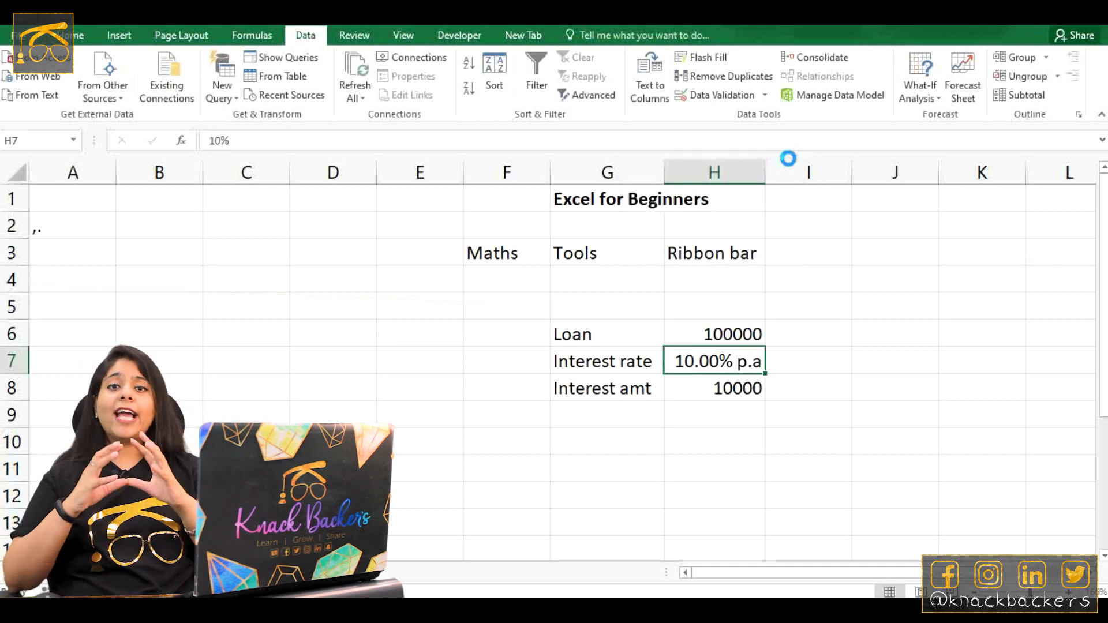